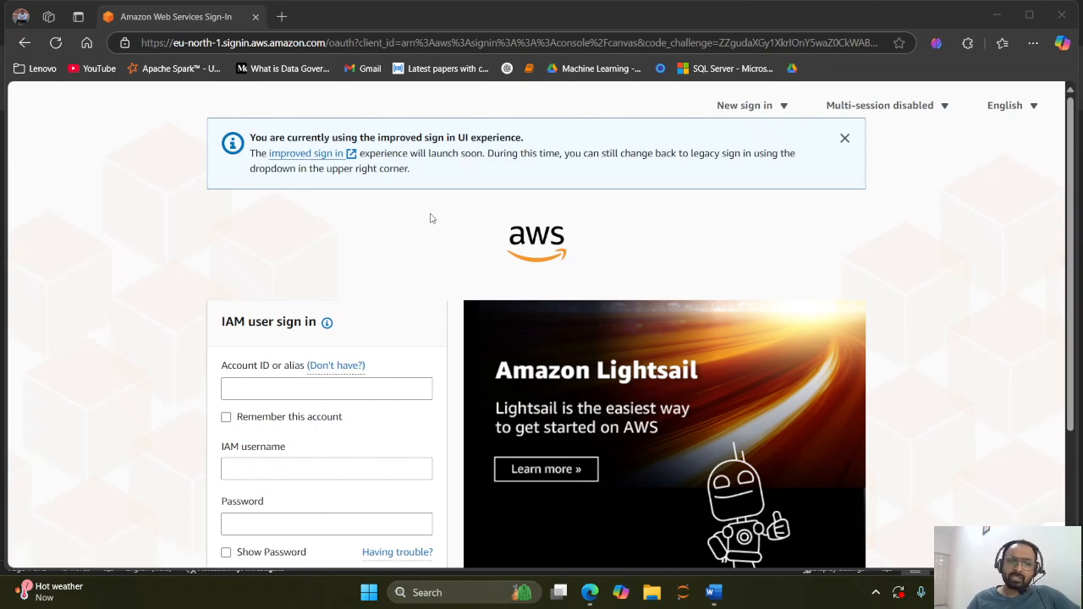
scroll(430, 217, "down", 1)
scroll(307, 214, "up", 1)
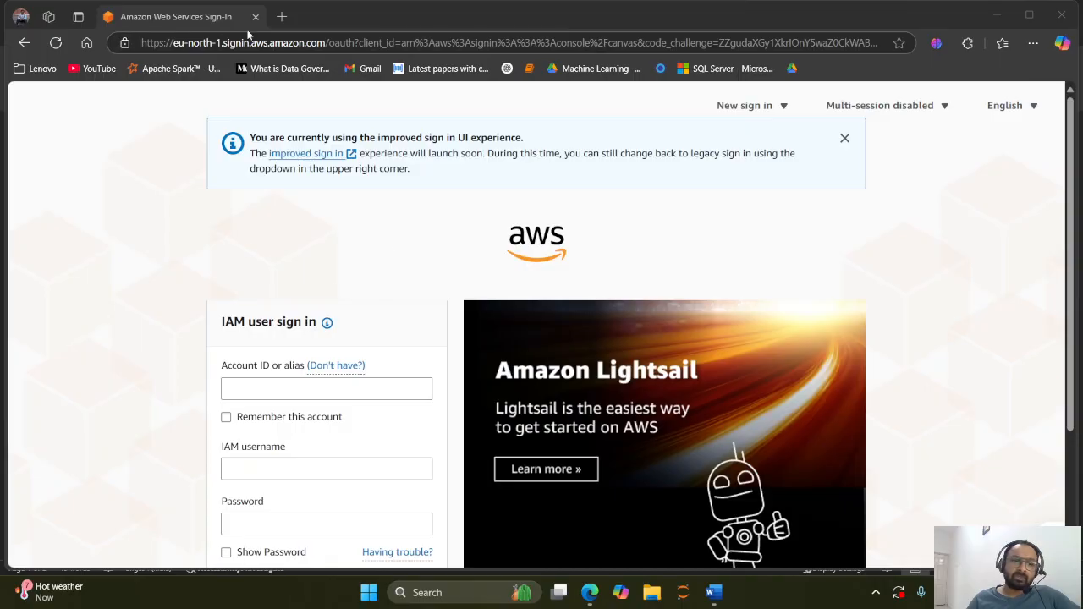
scroll(381, 366, "down", 2)
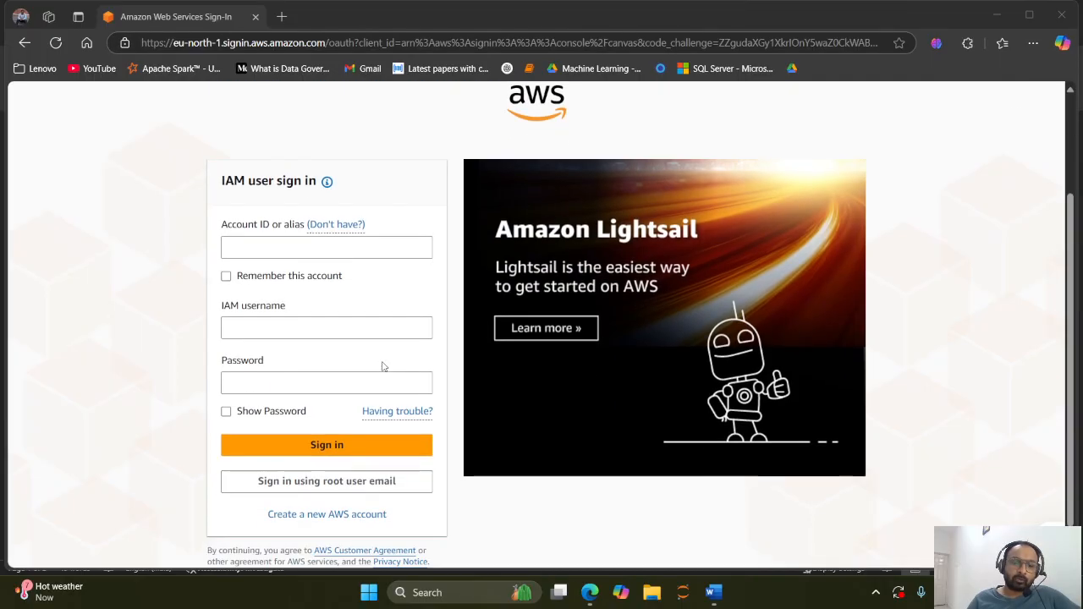
scroll(381, 366, "up", 2)
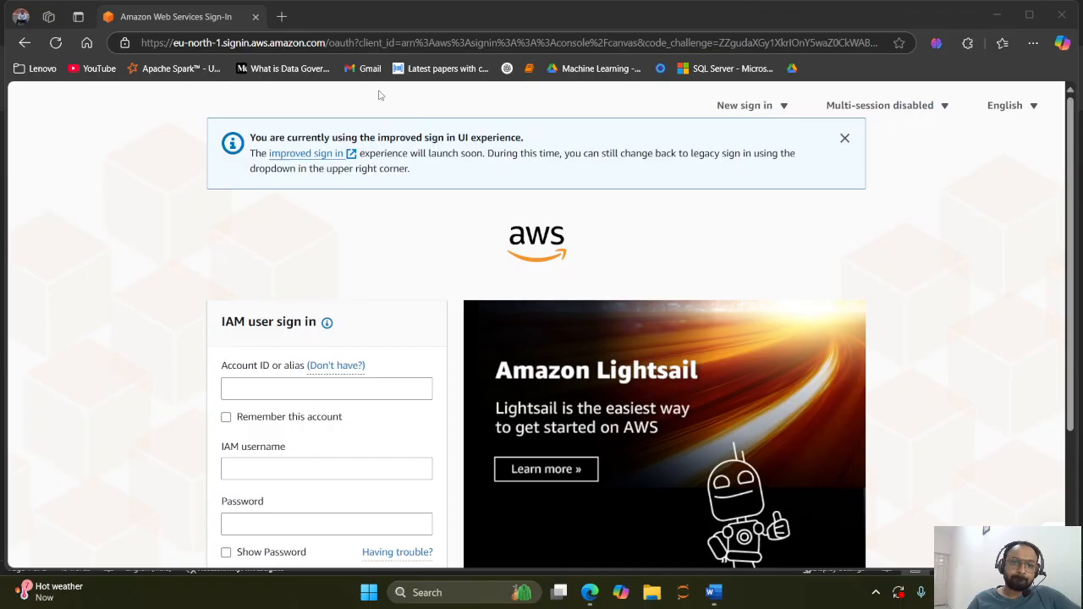
Step: Load the AWS console sign-in page from console.aws.amazon.com, removing the trailing home?hashArgs=%23 part of the suggested address
left_click(334, 43)
type("consol")
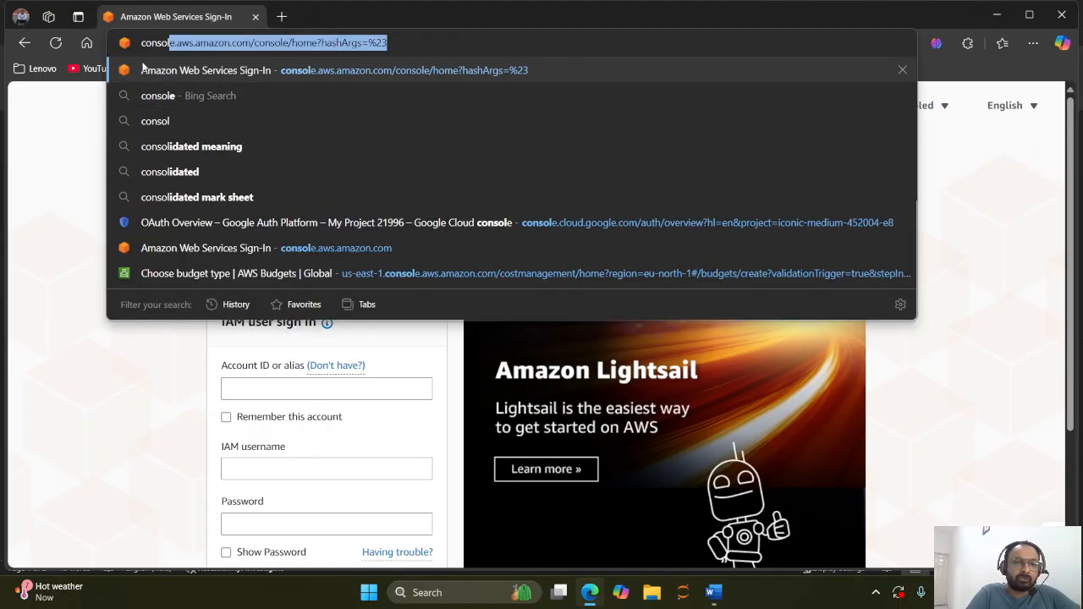
left_click(228, 43)
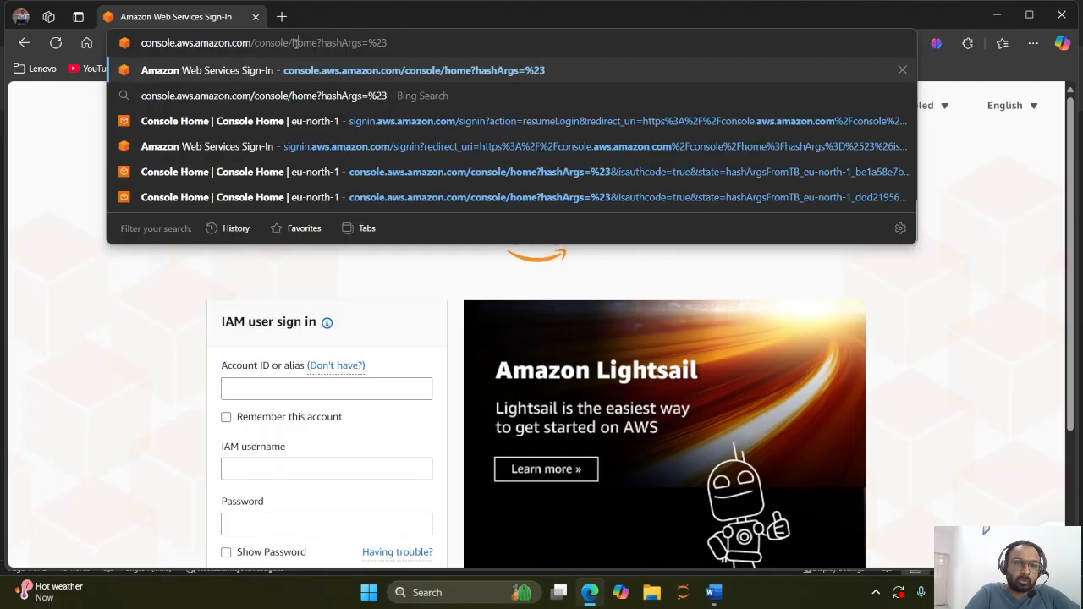
left_click_drag(296, 42, 531, 48)
key("BackSpace")
key("Return")
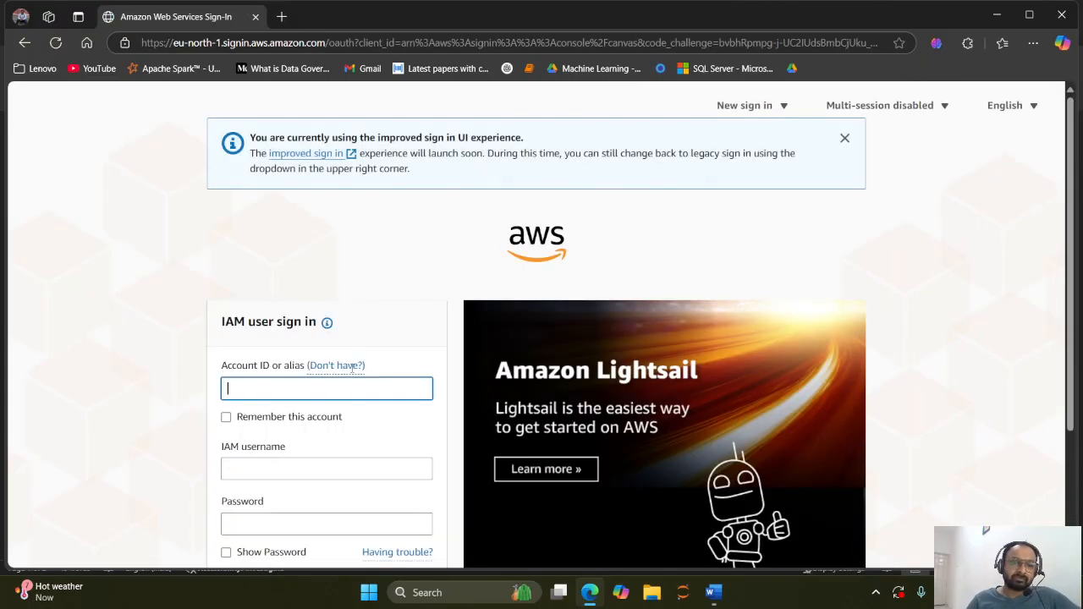
Step: Switch from the IAM user sign-in form to signing in with the root user email
scroll(245, 486, "down", 2)
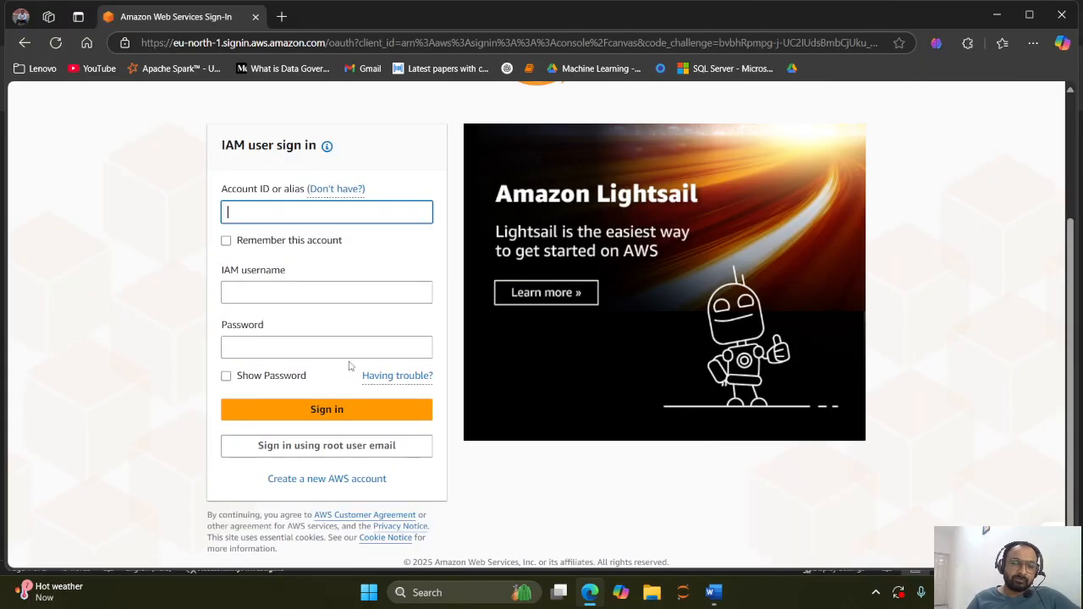
left_click(262, 216)
left_click(178, 207)
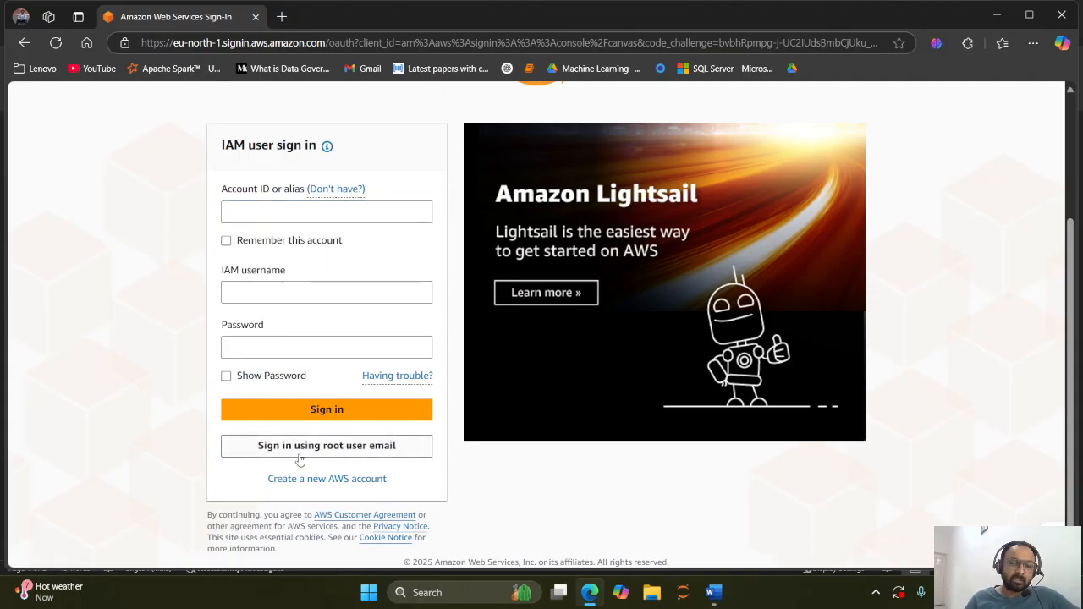
left_click(342, 455)
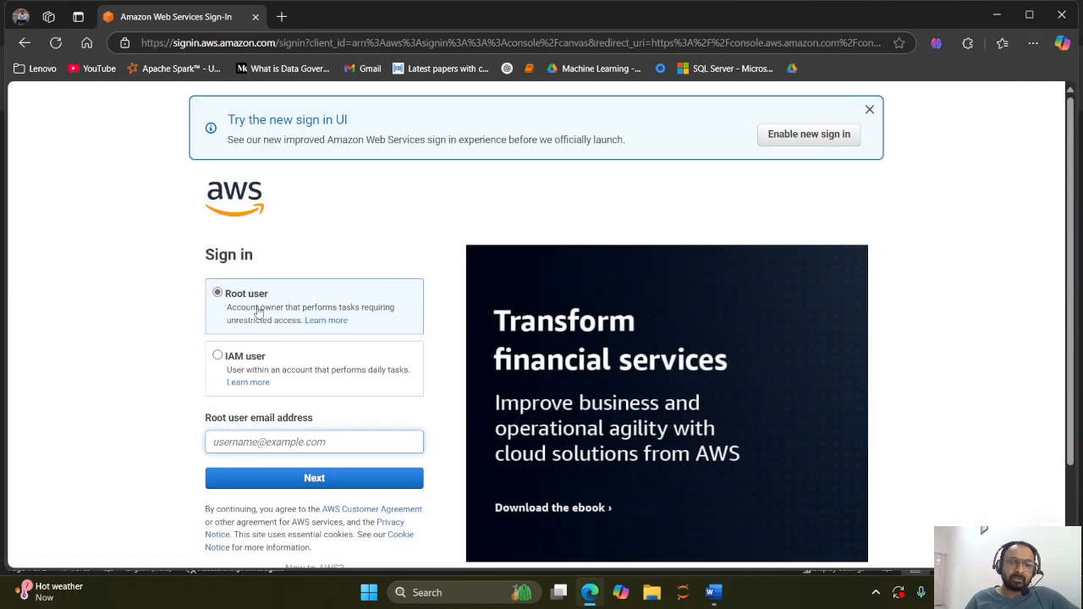
Step: Fill in the root user's email address and continue to the password page
scroll(259, 306, "down", 2)
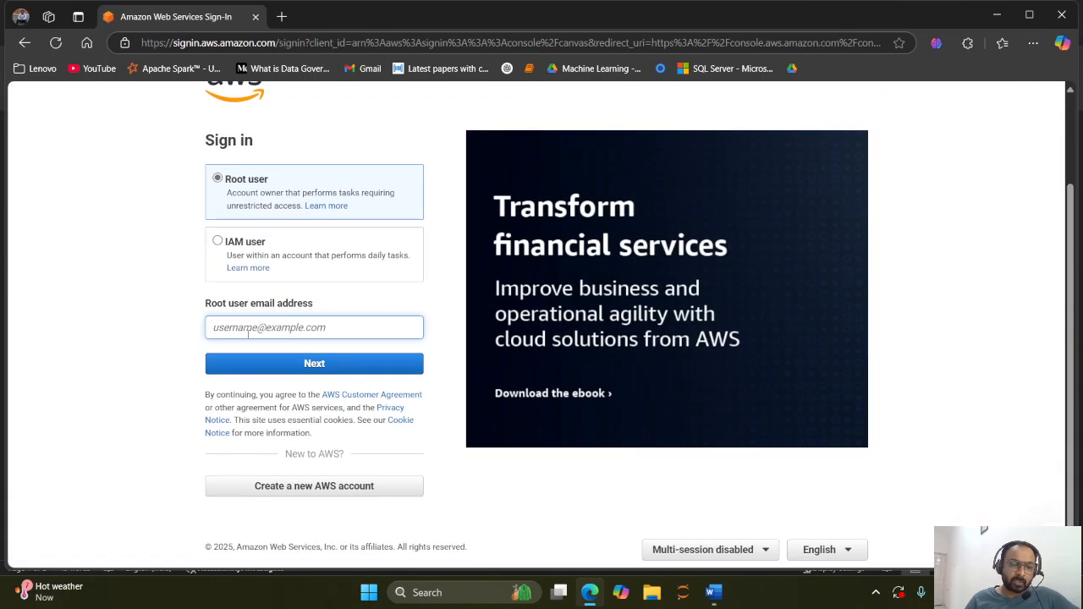
left_click(275, 327)
left_click(315, 378)
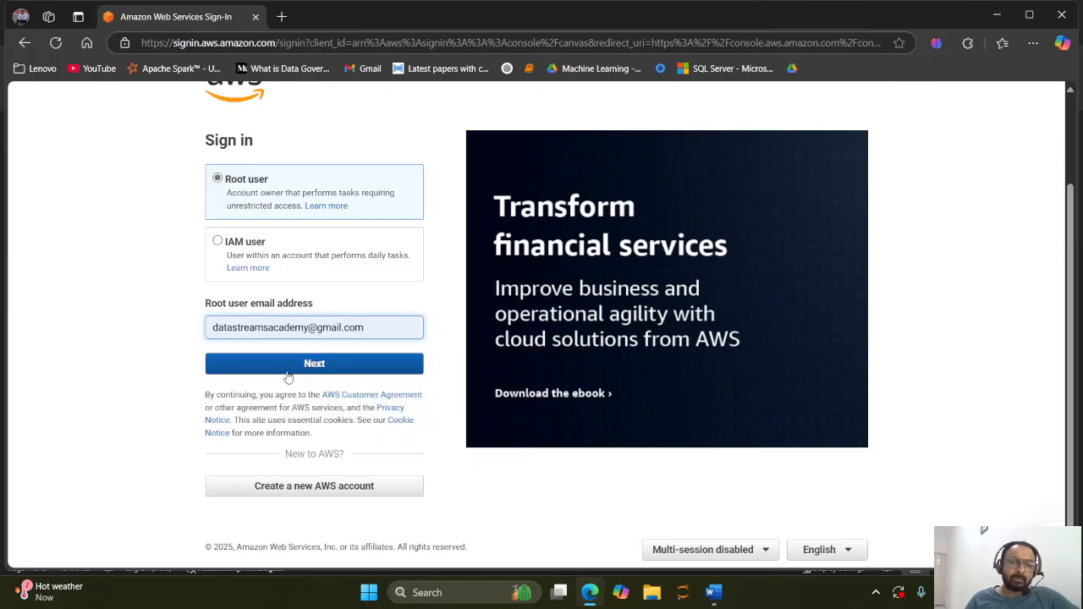
left_click(292, 363)
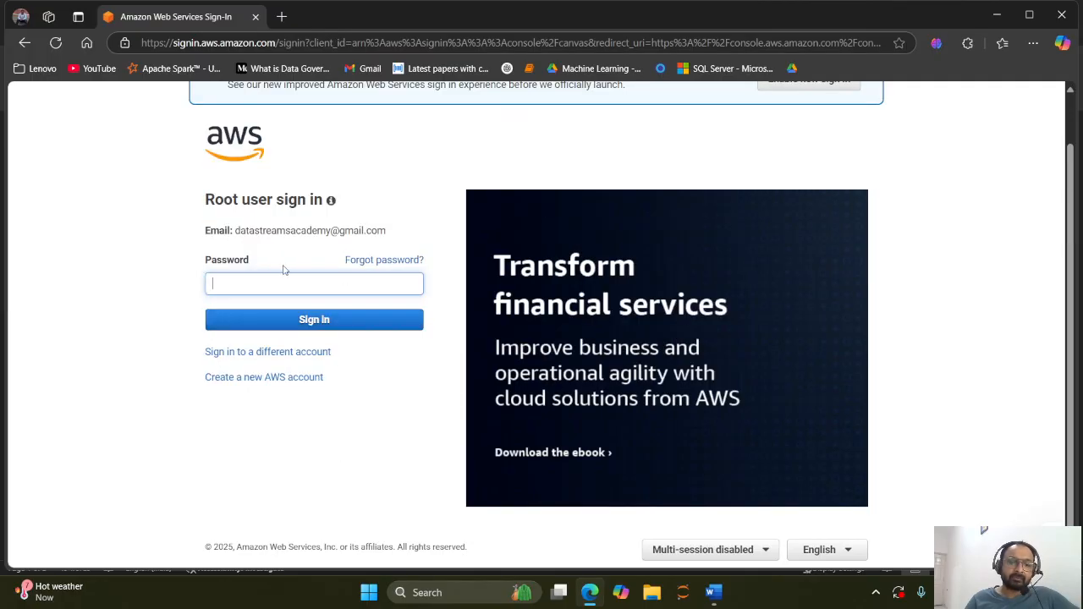
Step: Sign in with the root account password, decline saving it in the browser, and complete the passkey verification with the PIN
type("•••••••••")
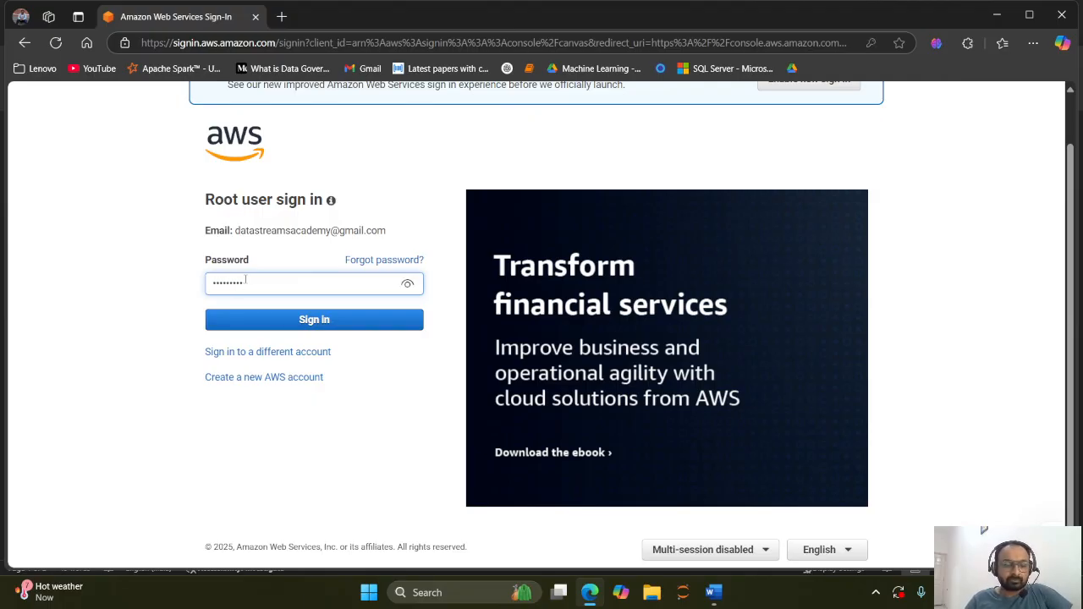
left_click(307, 319)
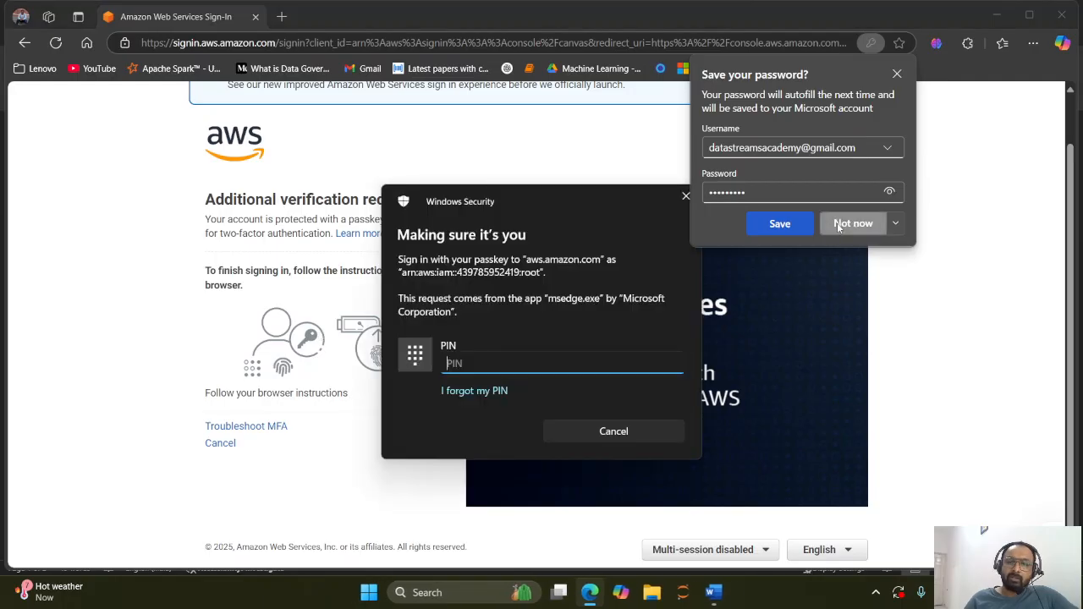
left_click(853, 224)
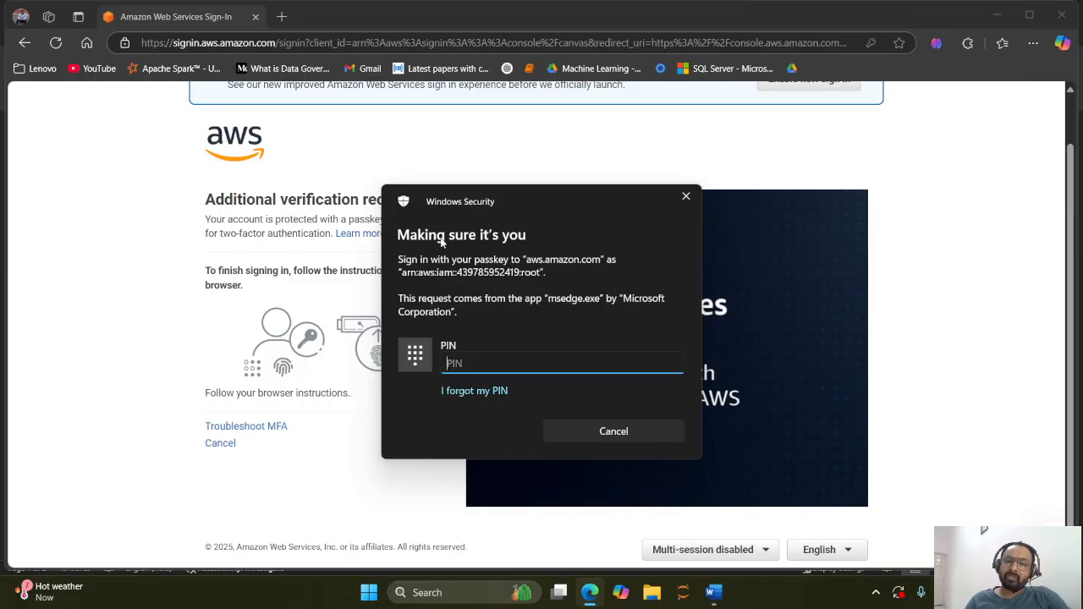
type("****")
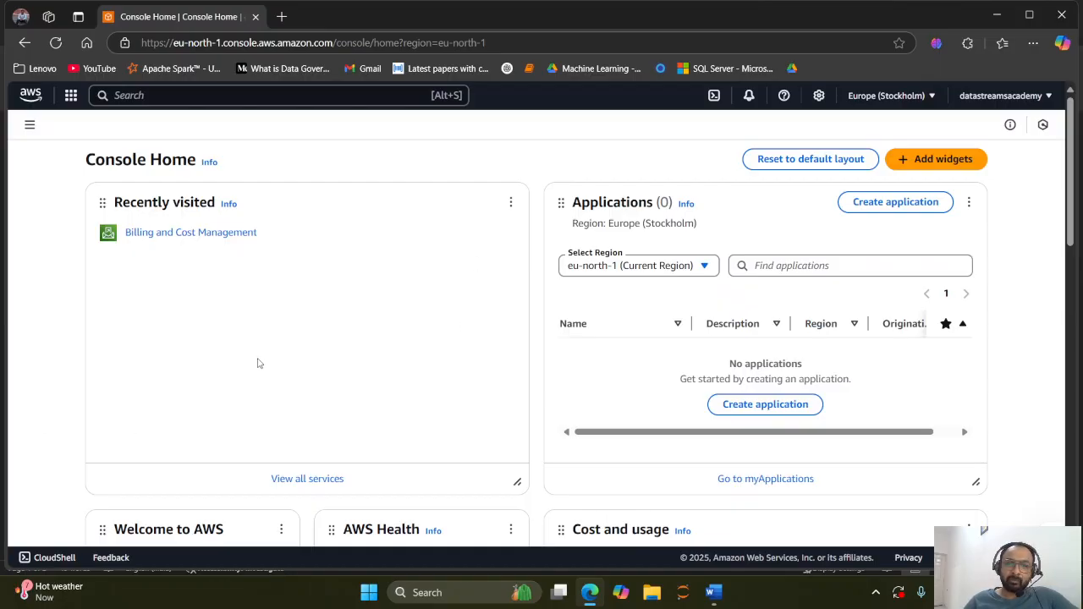
Step: Review the available AWS regions and switch the console region to Asia Pacific (Singapore), ap-southeast-1
left_click(911, 98)
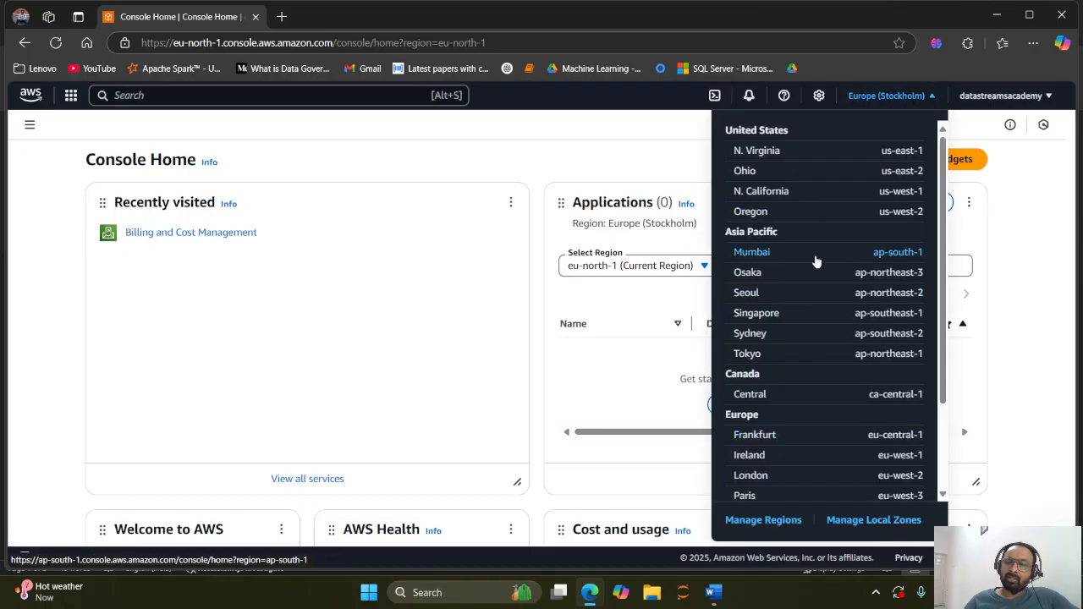
scroll(817, 315, "down", 1)
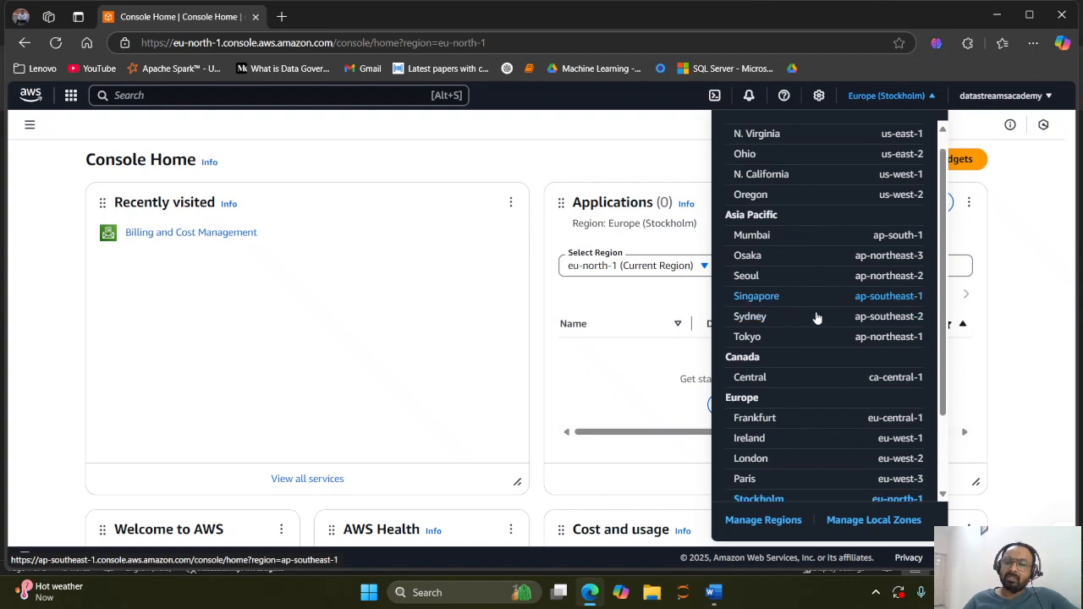
scroll(817, 316, "down", 2)
scroll(816, 317, "up", 3)
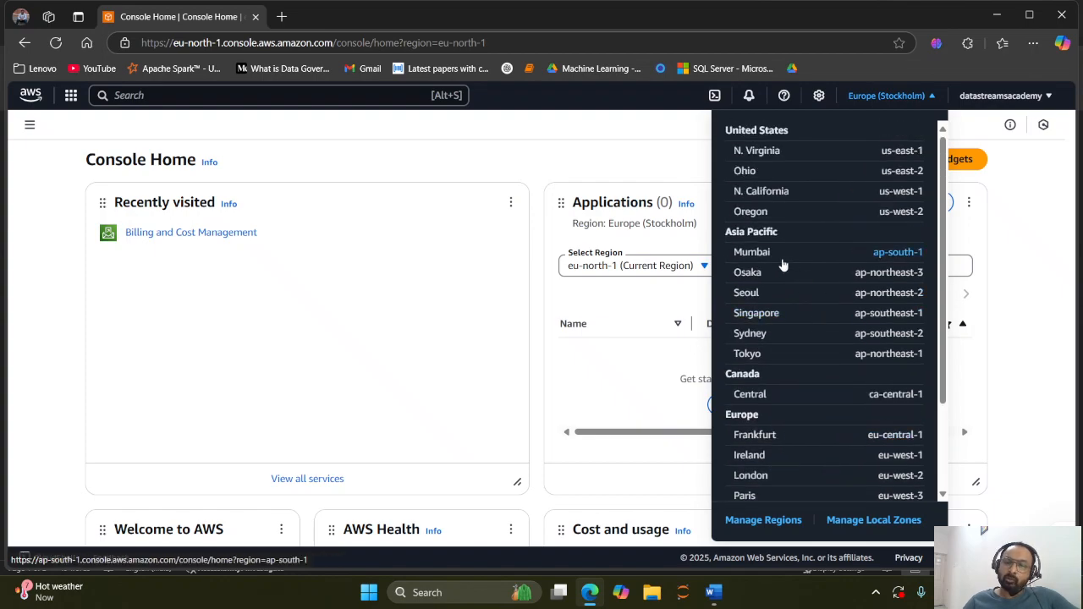
left_click(766, 314)
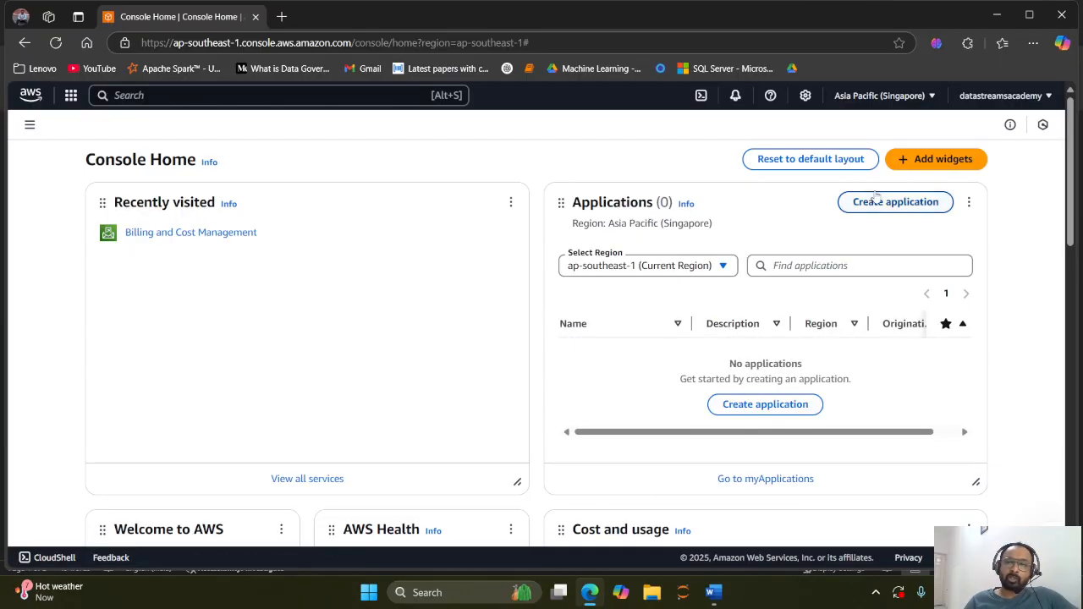
Step: Search the console for "billing" and view the top features of the Billing and Cost Management service
left_click(140, 95)
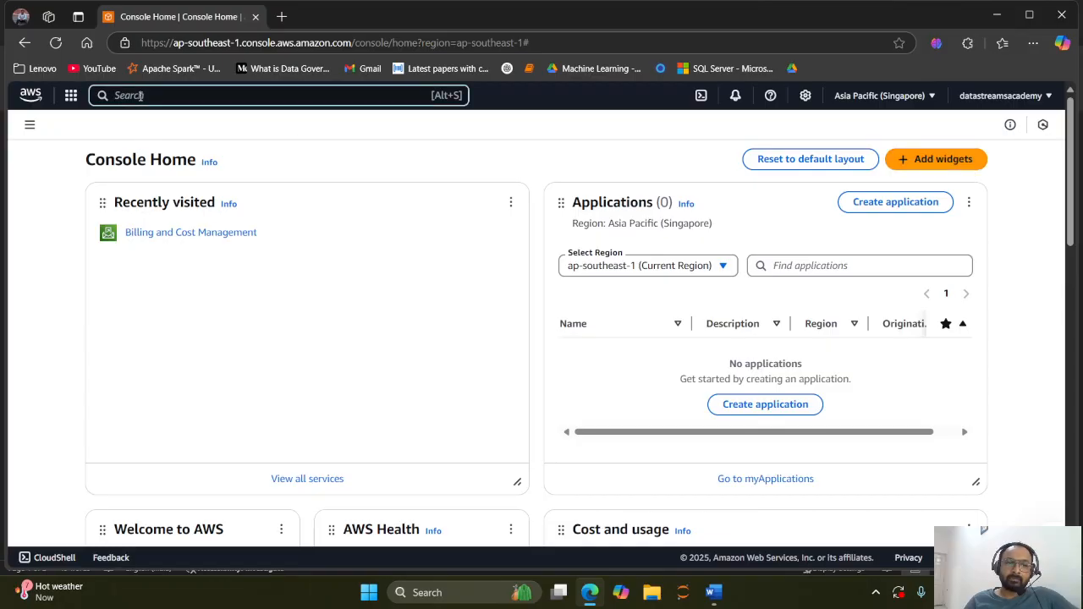
type("bill")
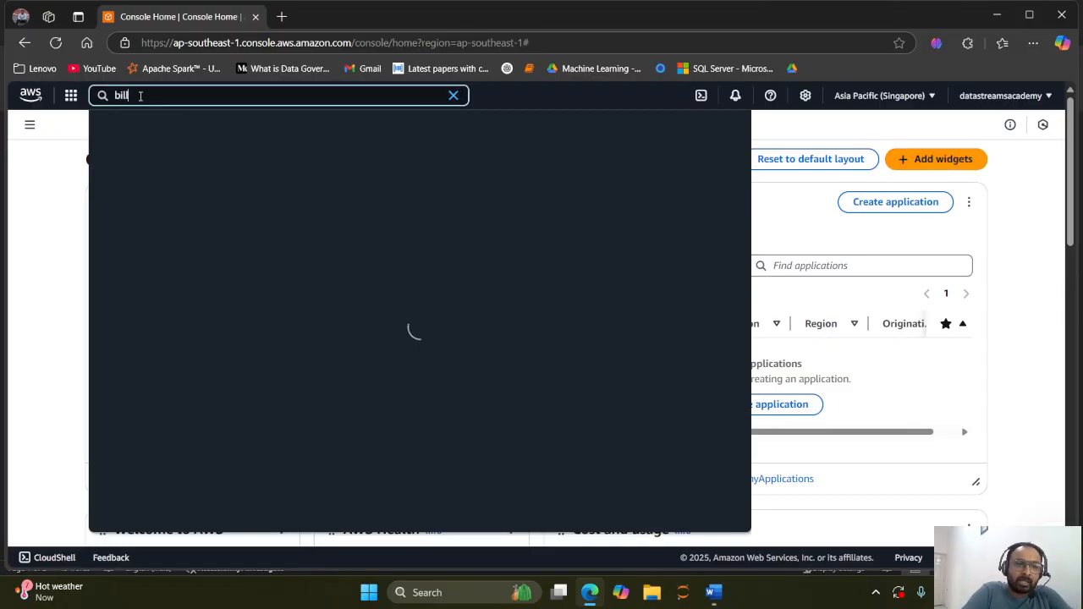
type("ing")
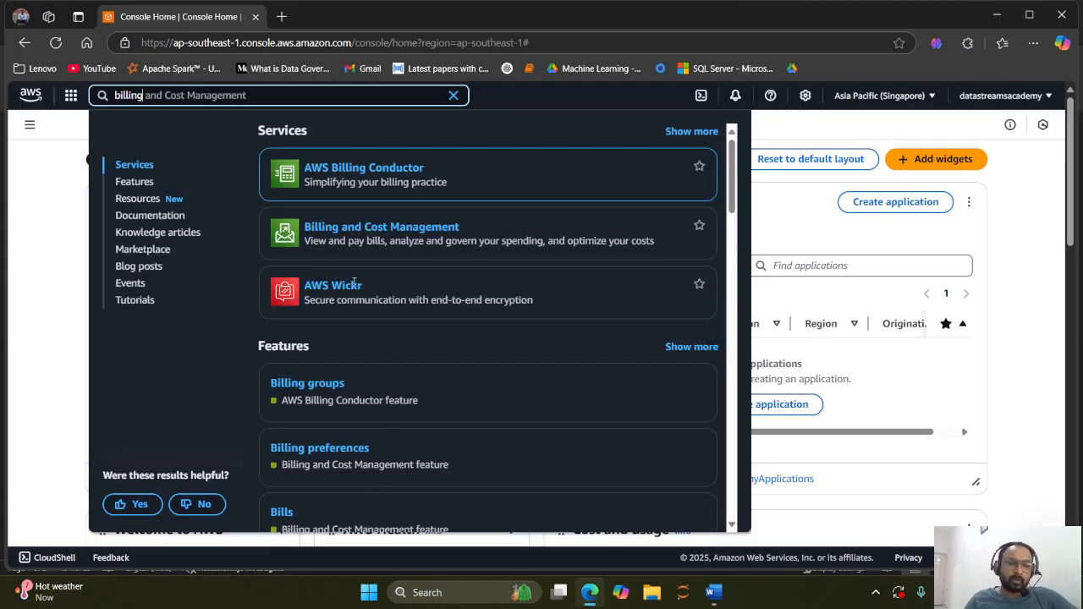
mouse_move(374, 239)
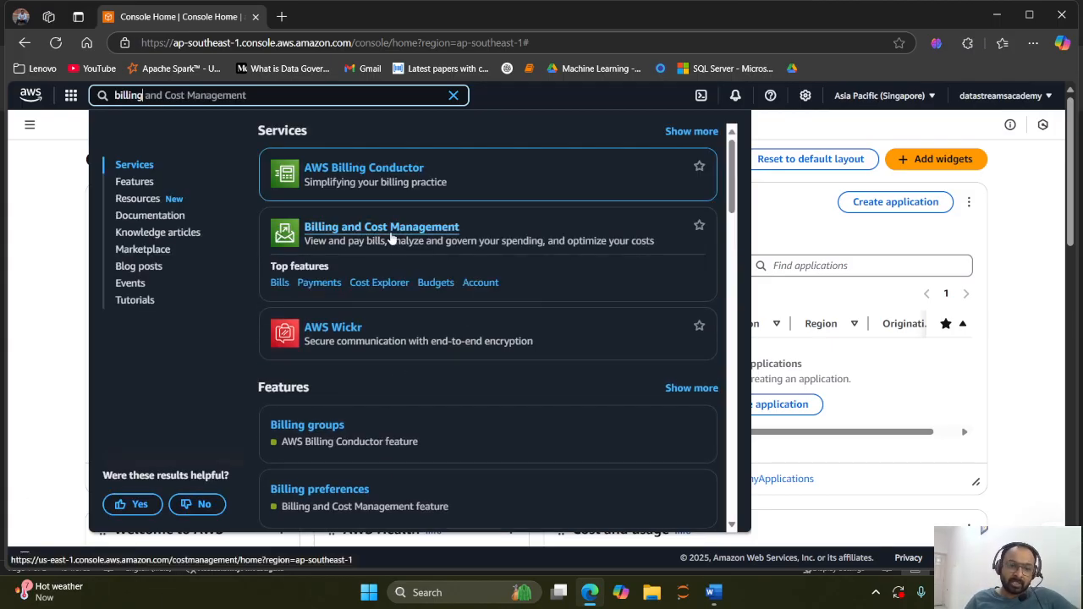
Step: Open the account's Billing and Cost Management page and review the month-to-date and last month's cost entries in the cost summary
left_click(1043, 98)
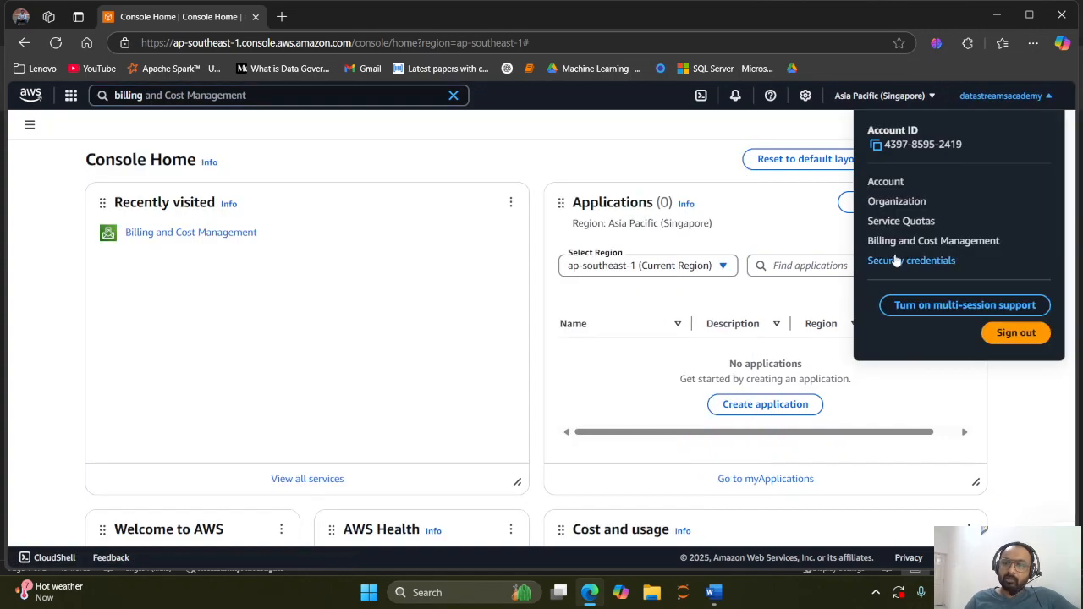
left_click(941, 244)
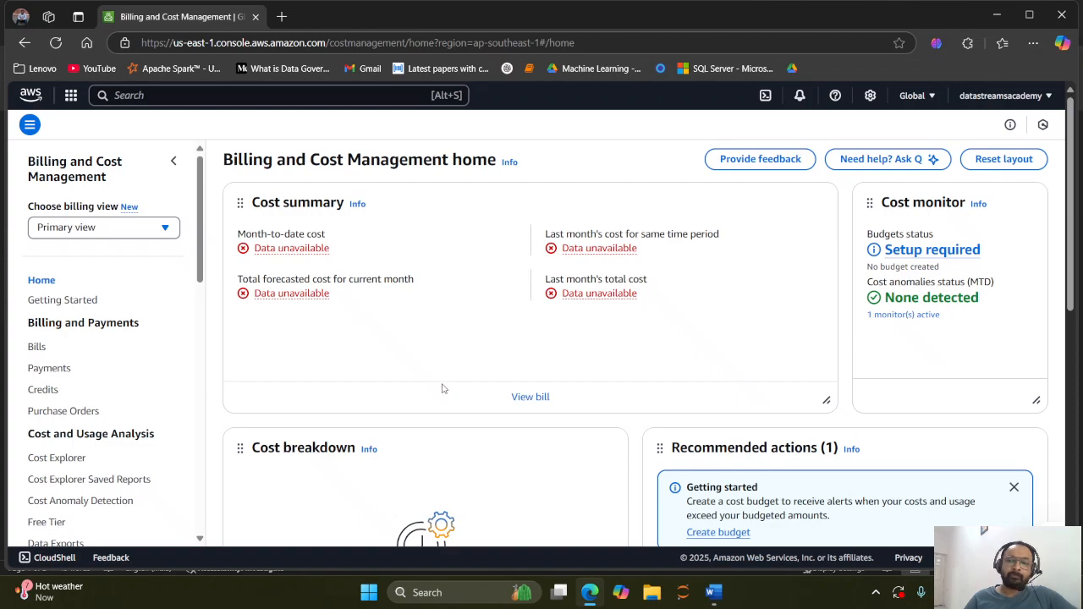
left_click_drag(240, 234, 334, 238)
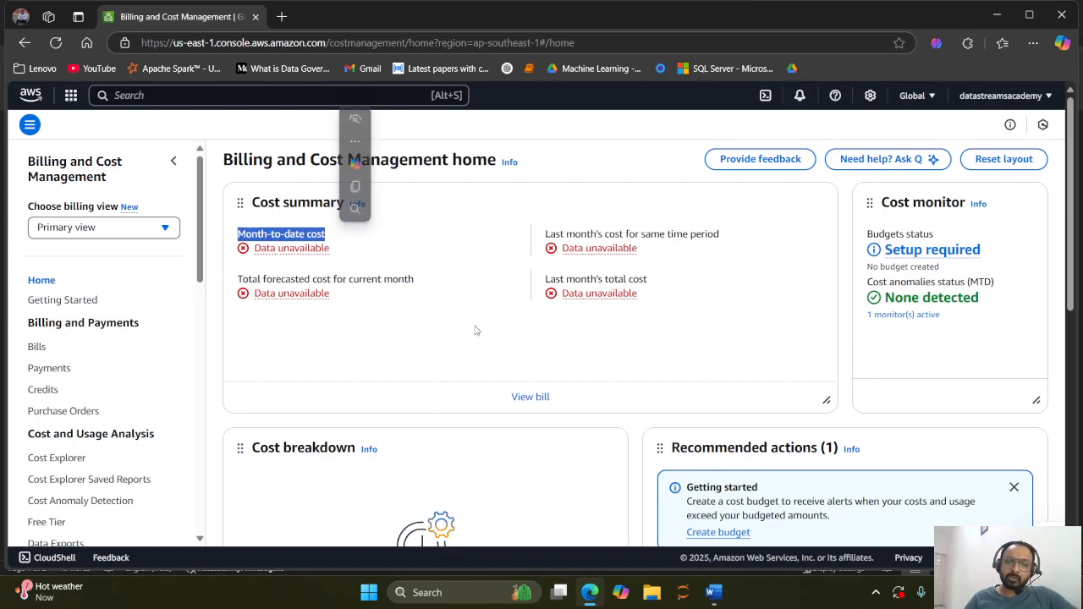
left_click_drag(581, 235, 721, 236)
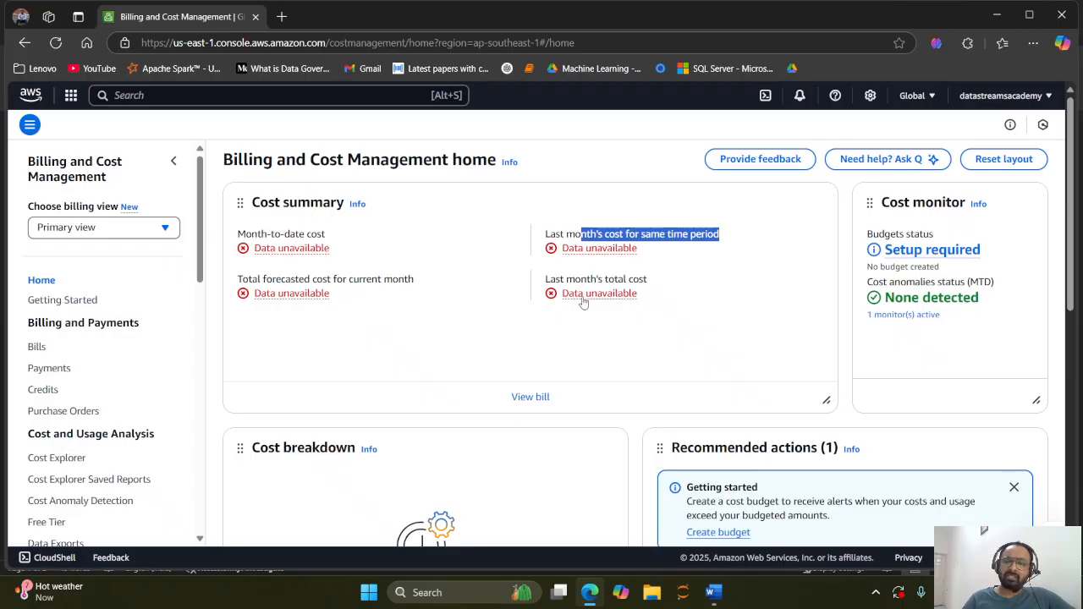
scroll(271, 331, "down", 1)
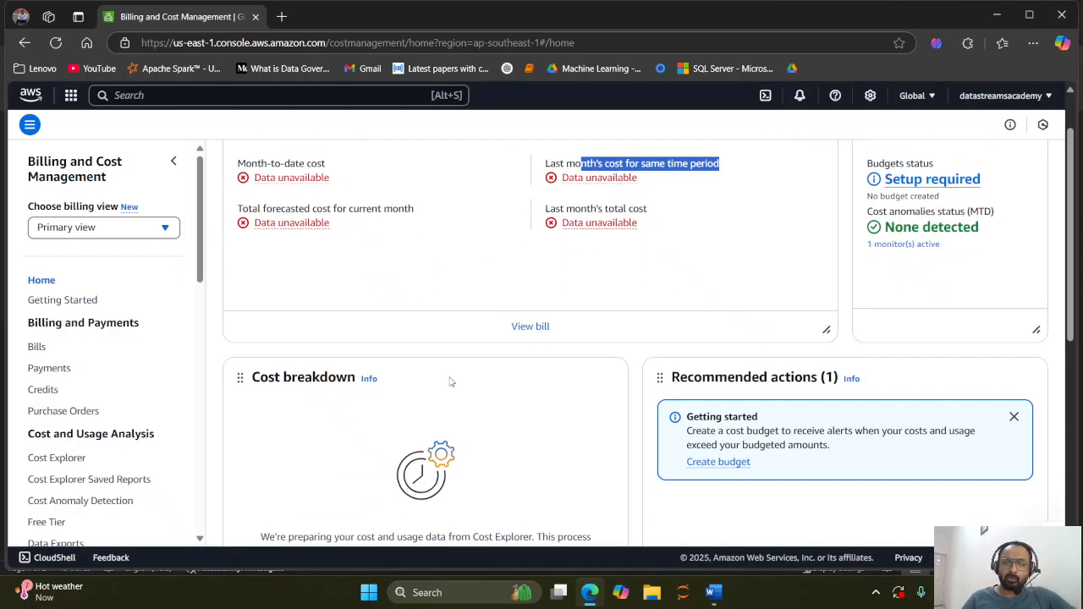
scroll(451, 378, "down", 1)
scroll(380, 378, "up", 2)
Step: Look through the Billing and Cost Management sections and open the Budgets page under Budgets and Planning
scroll(125, 353, "down", 2)
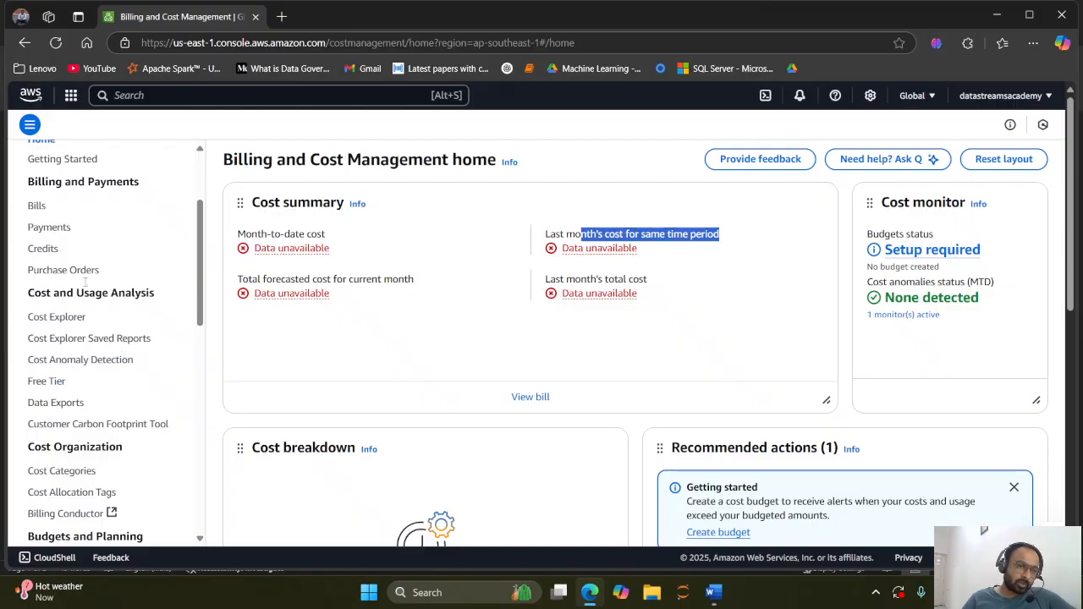
scroll(88, 264, "up", 1)
scroll(118, 325, "down", 1)
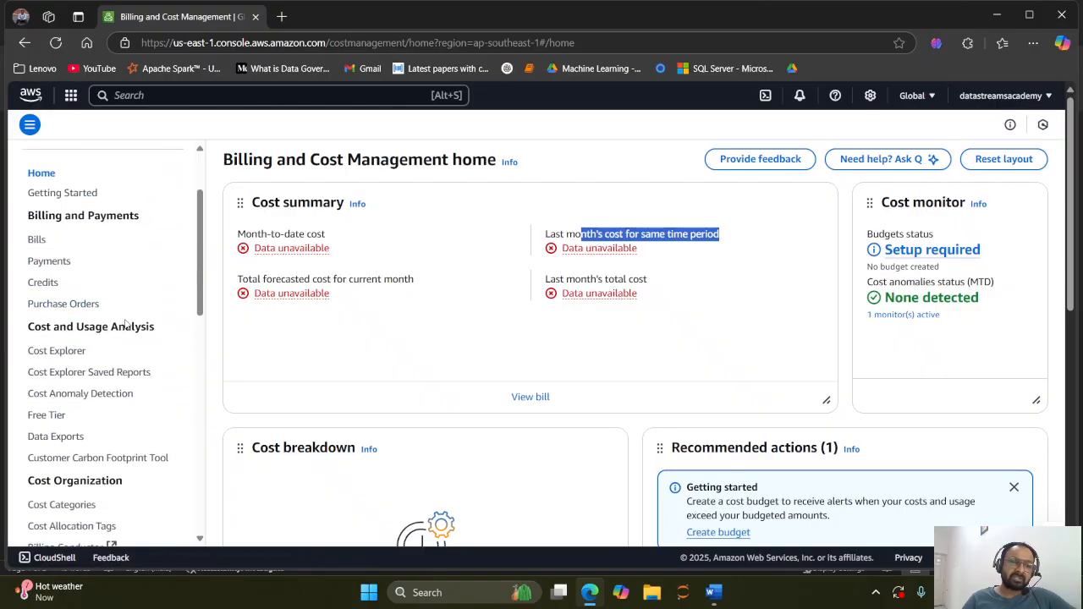
scroll(81, 315, "down", 2)
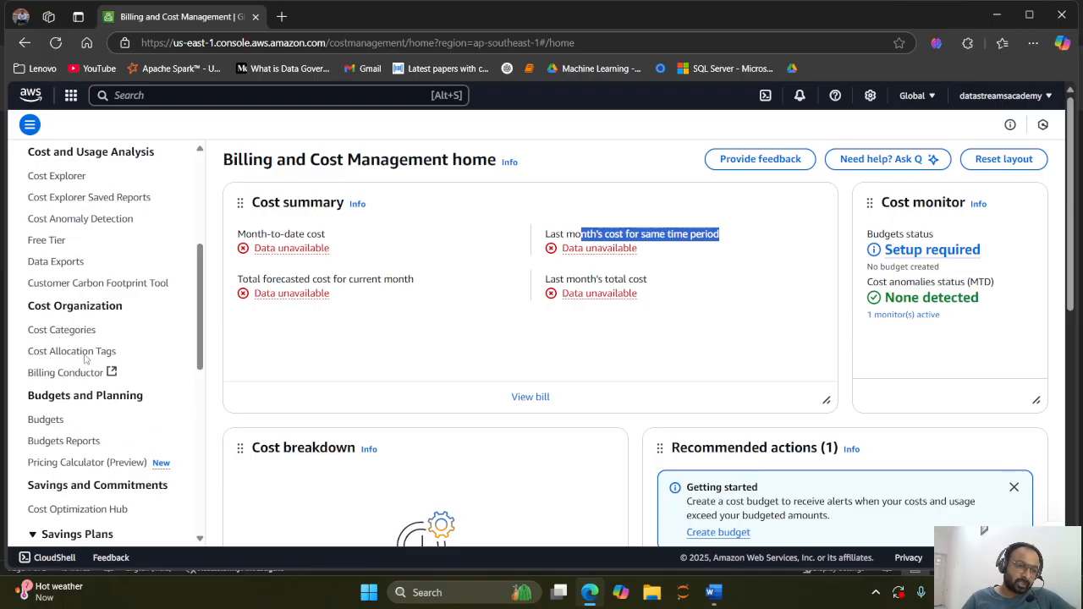
scroll(86, 355, "down", 1)
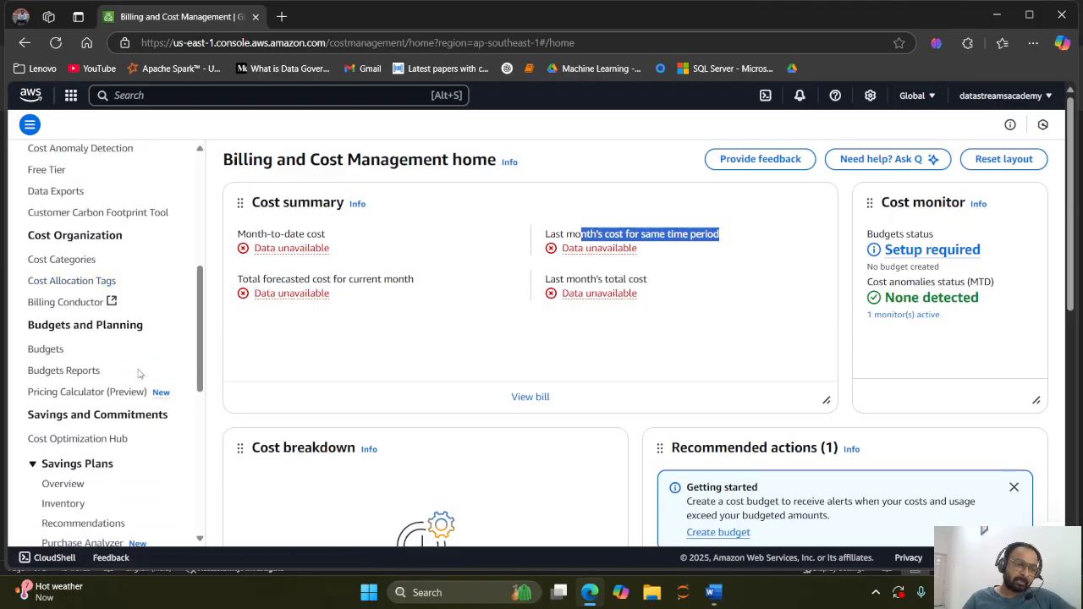
scroll(121, 367, "down", 2)
scroll(101, 338, "up", 1)
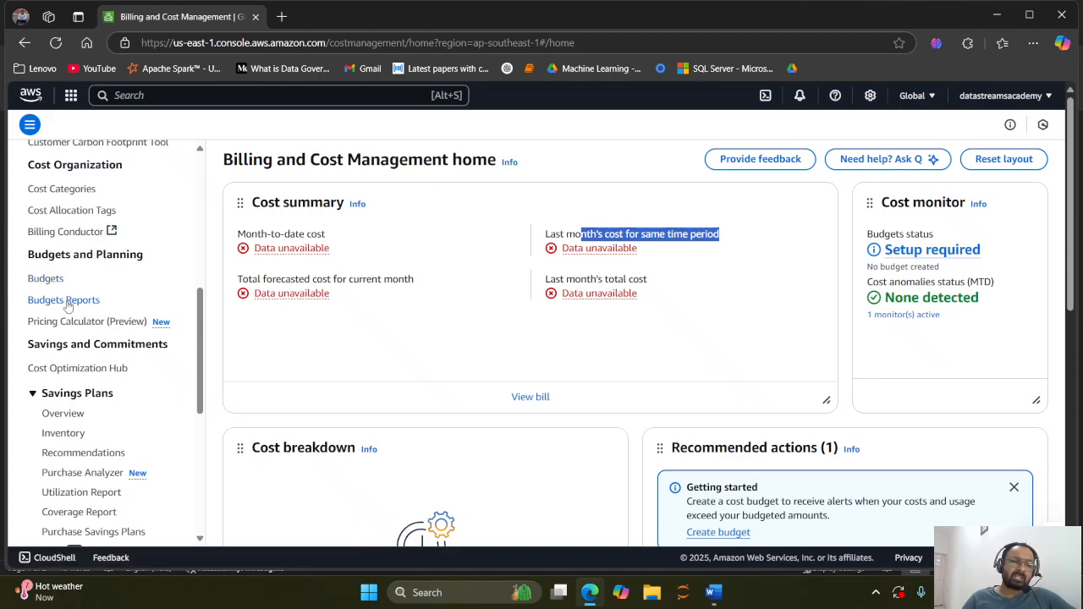
left_click(46, 280)
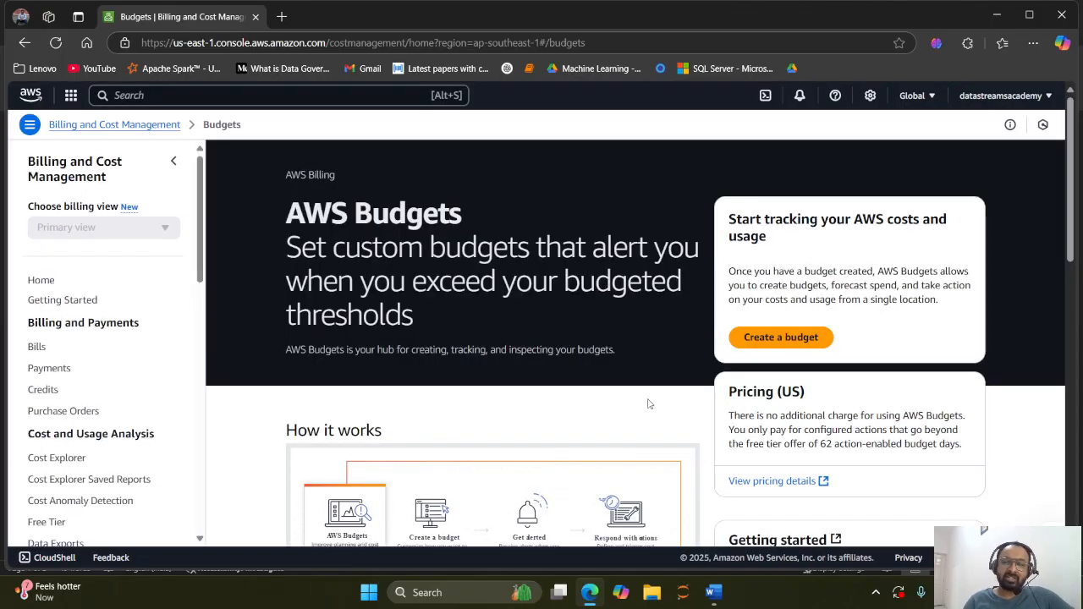
Step: Read the AWS Budgets introduction on custom budget alerts and the overview of how the service works
scroll(625, 391, "down", 2)
scroll(615, 404, "up", 2)
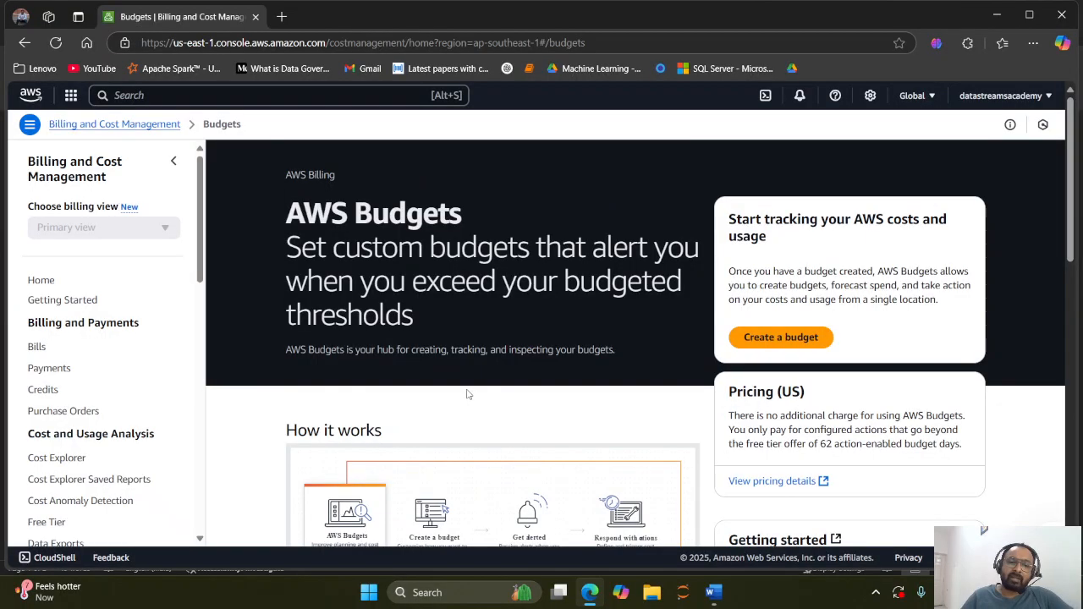
left_click_drag(294, 214, 404, 216)
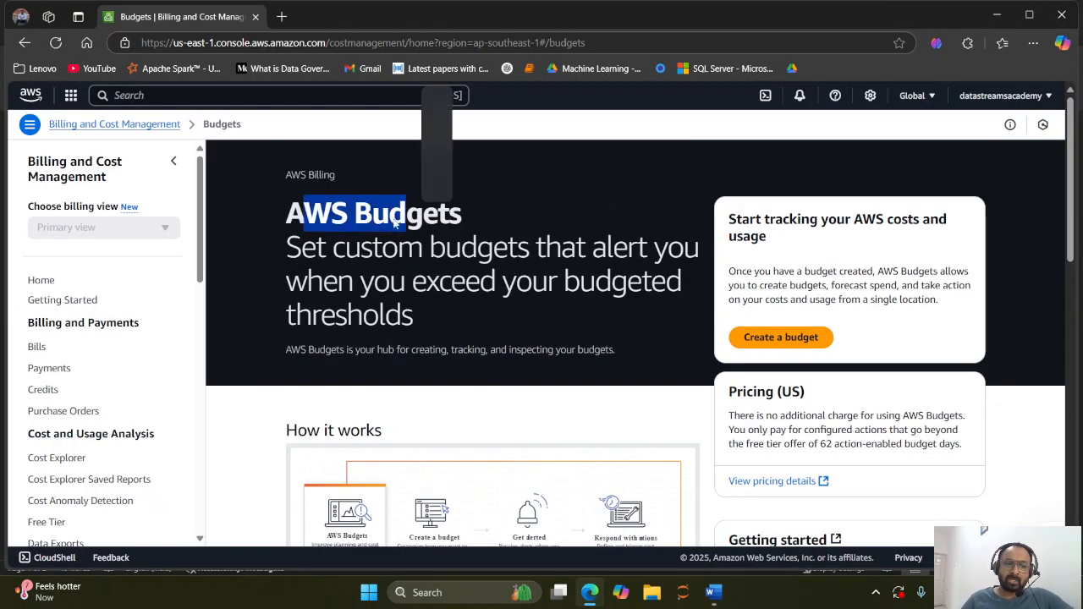
left_click_drag(332, 247, 651, 312)
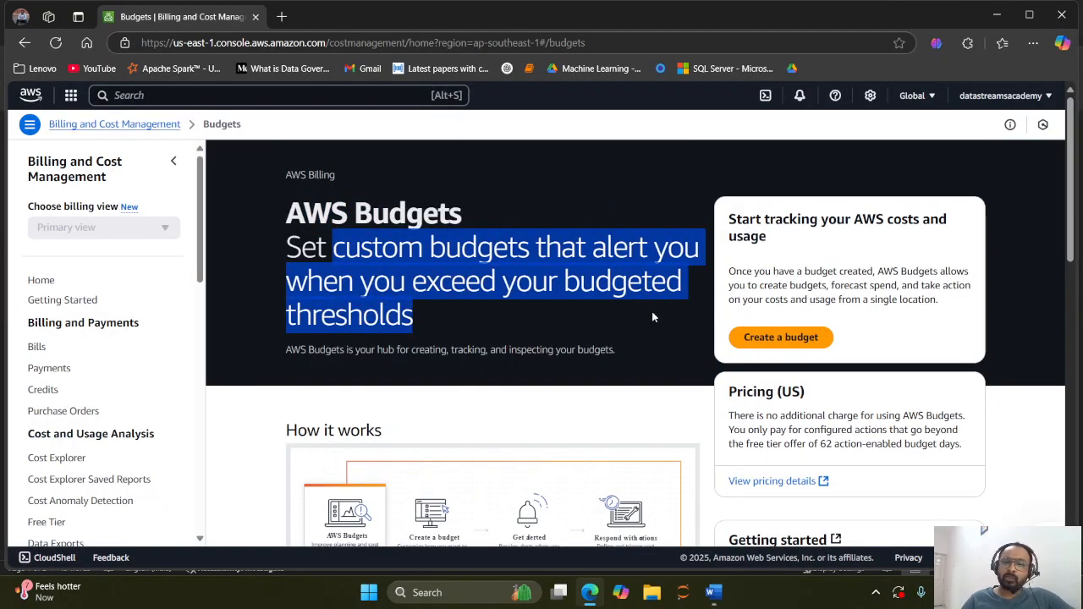
left_click(423, 319)
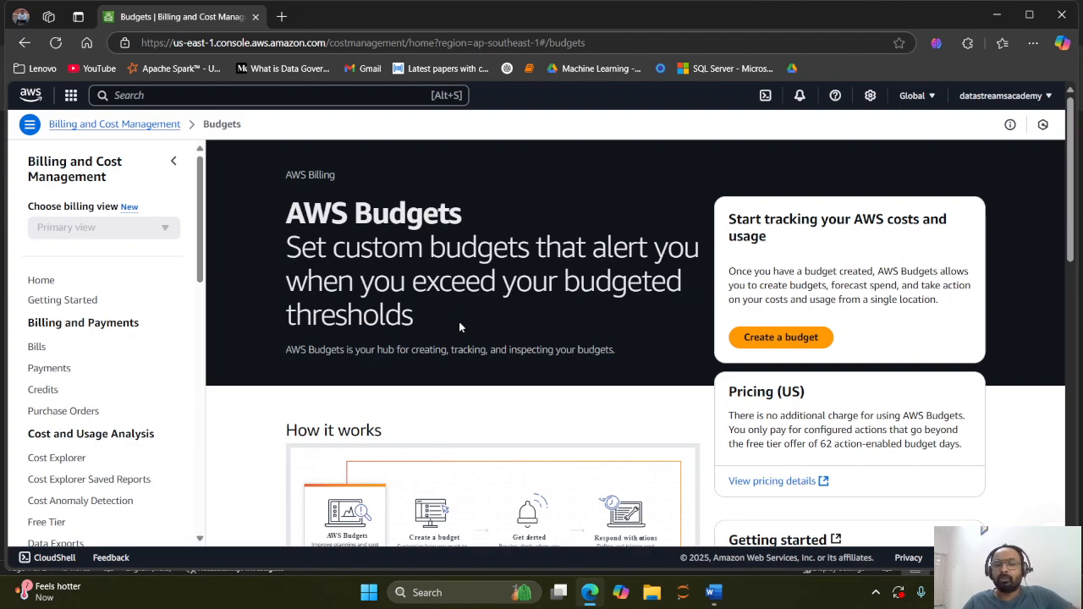
scroll(774, 319, "down", 1)
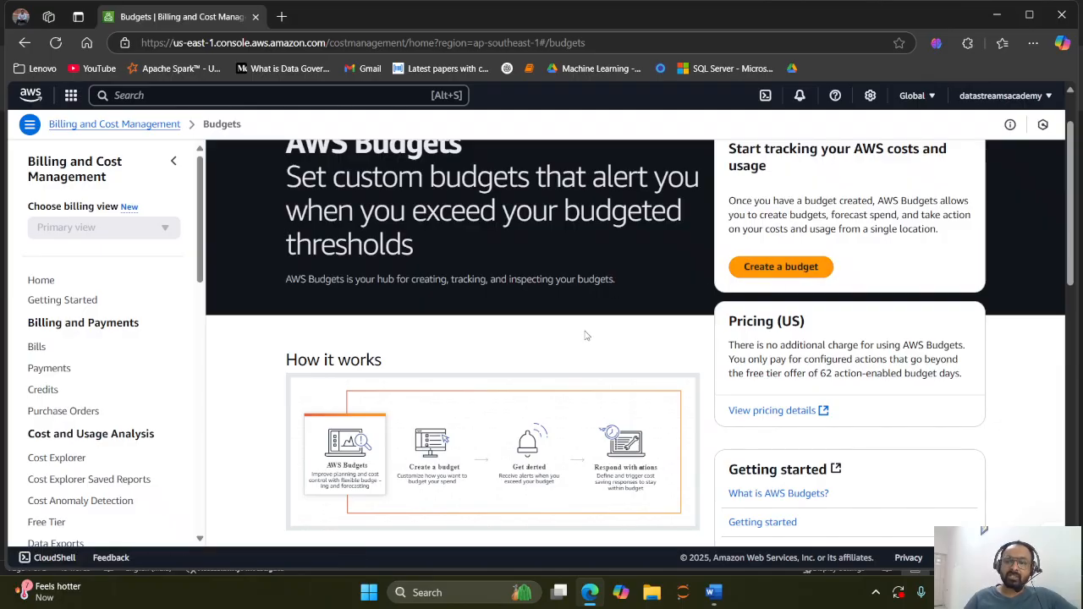
scroll(584, 336, "down", 1)
scroll(682, 312, "up", 1)
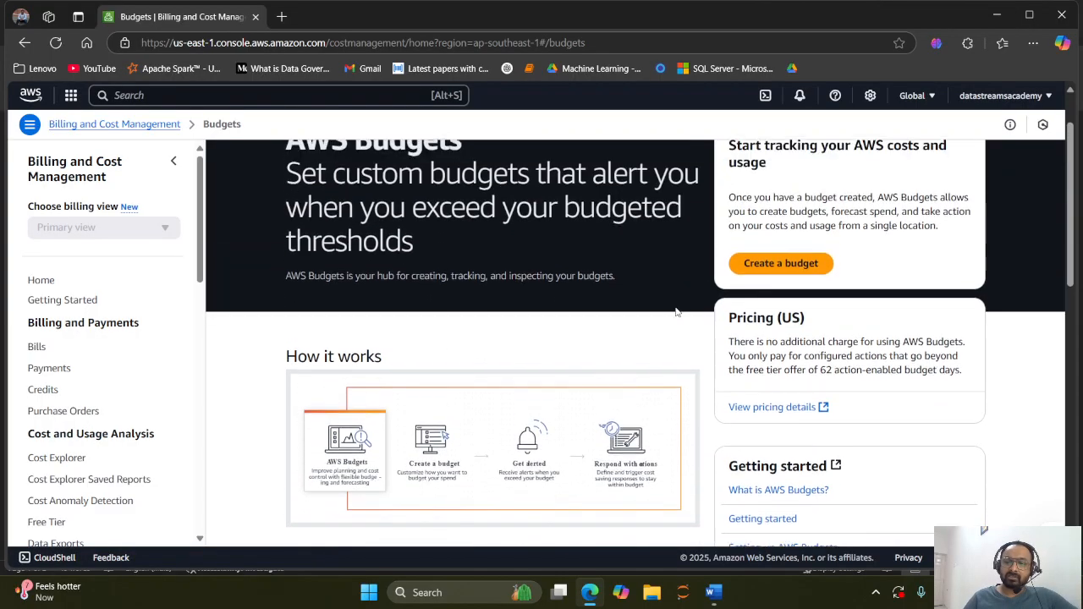
Step: Start creating a budget and review the setup options and templates, keeping the simplified template setup with the Zero spend budget template
left_click(765, 268)
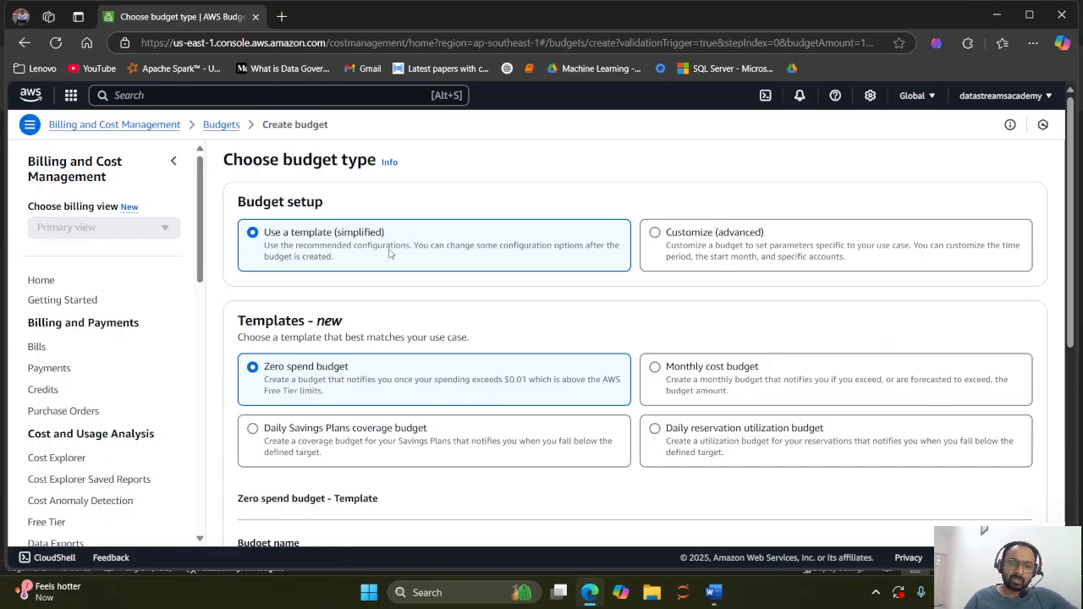
scroll(389, 253, "down", 1)
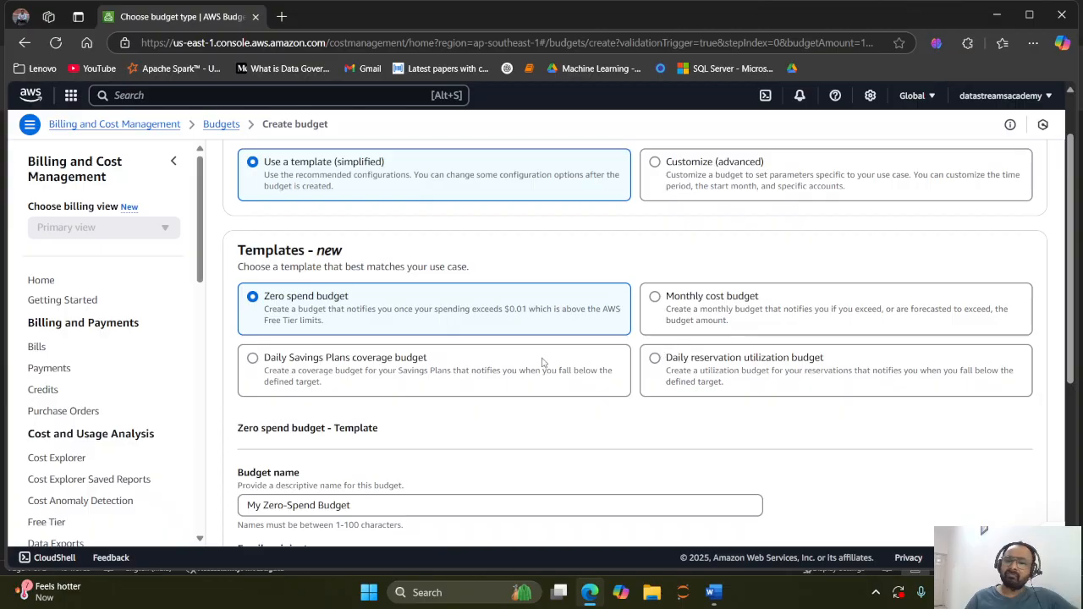
scroll(315, 269, "up", 2)
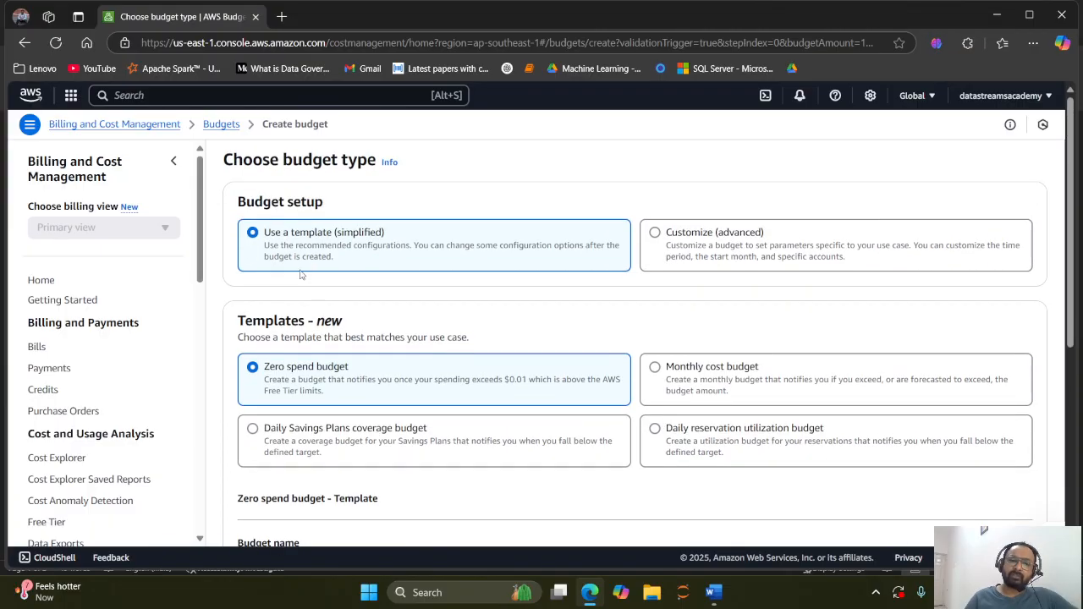
left_click_drag(236, 203, 325, 204)
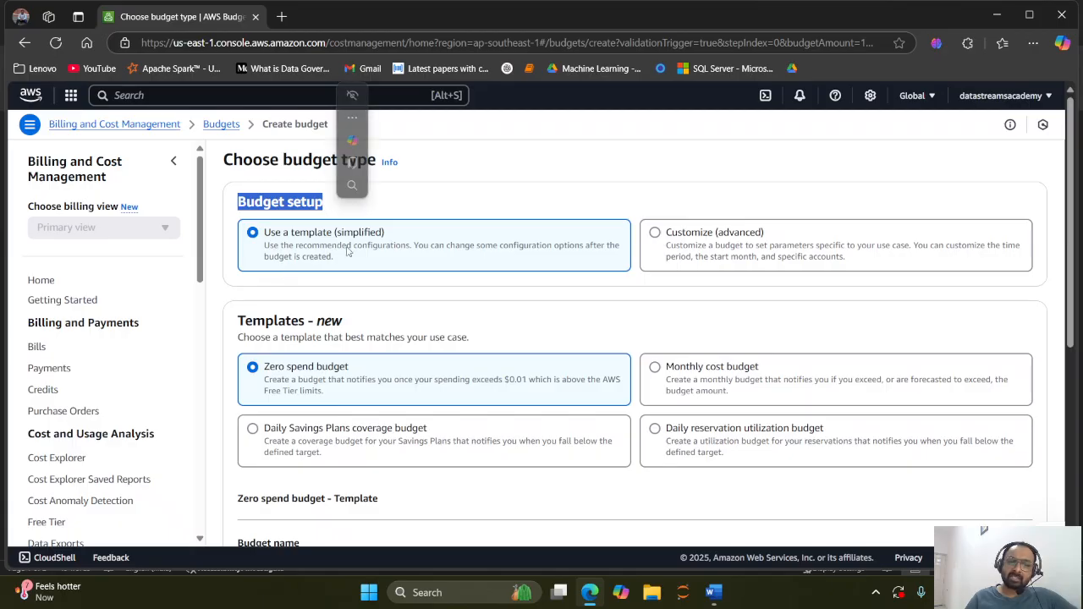
left_click(414, 247)
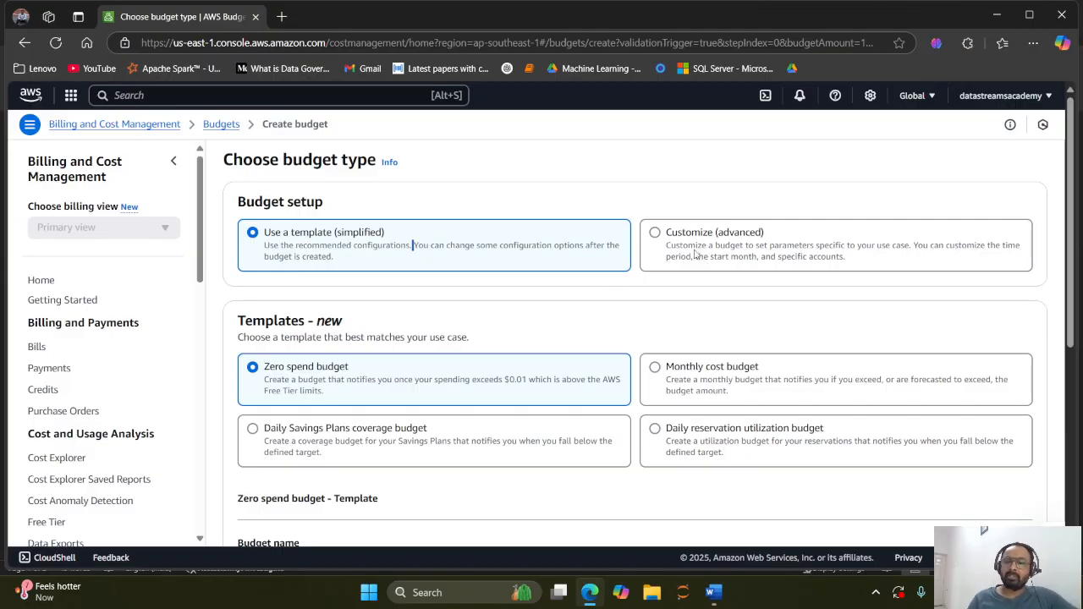
scroll(693, 251, "down", 1)
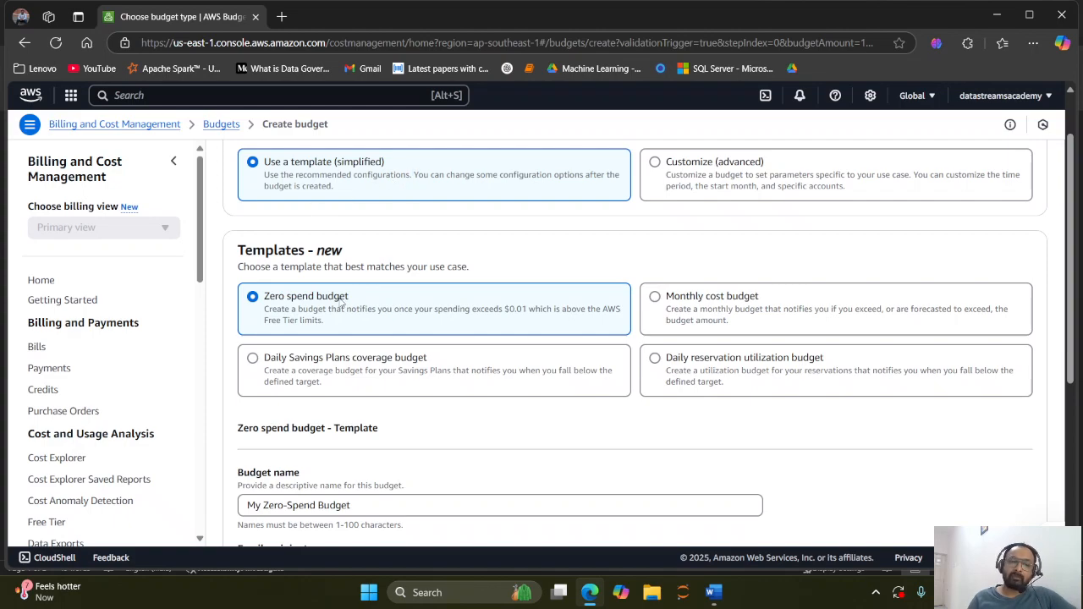
scroll(340, 303, "down", 1)
scroll(338, 252, "down", 3)
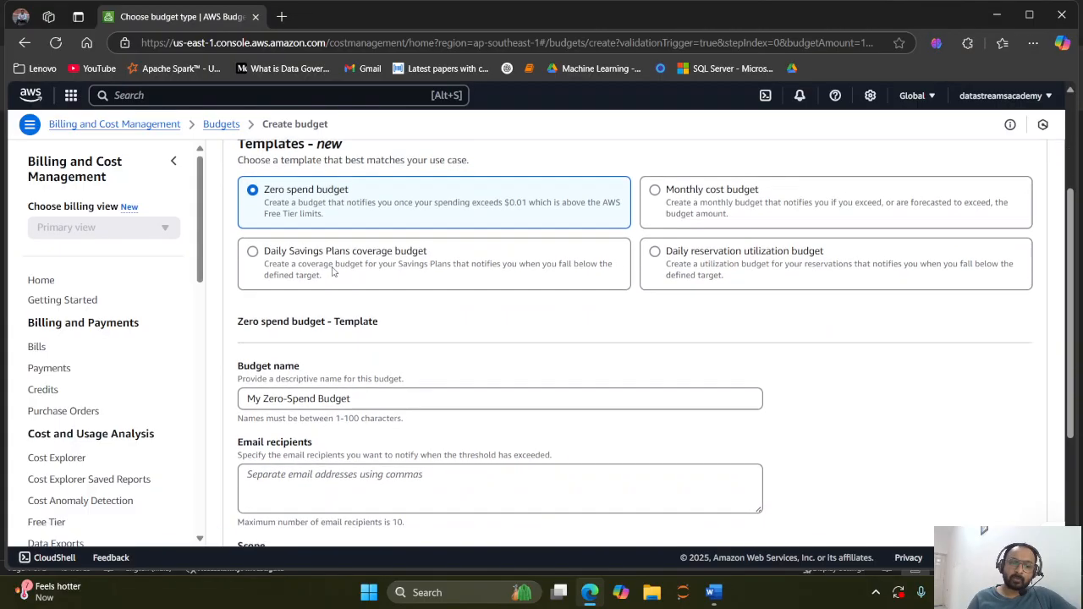
Step: Keep the budget name My Zero-Spend Budget and fill in the notification recipient's e-mail address from the saved entries
left_click_drag(248, 222, 359, 225)
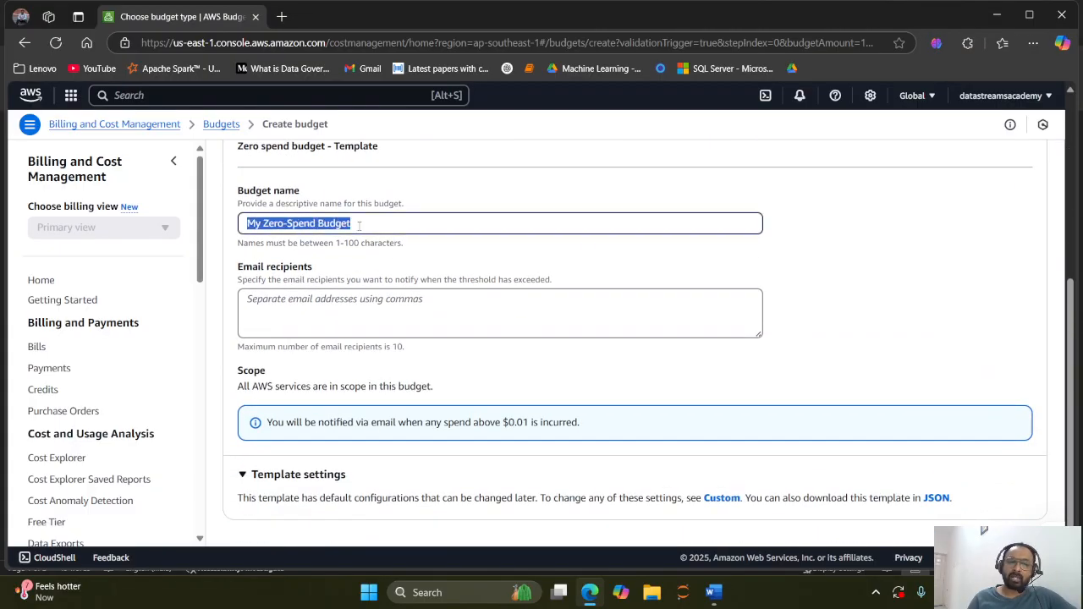
left_click(290, 223)
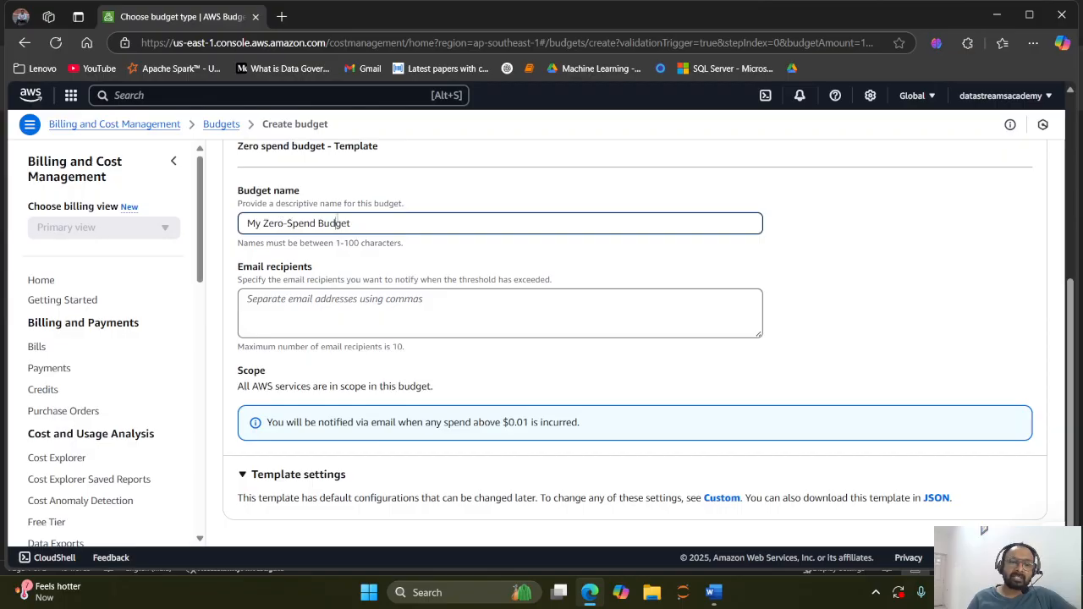
left_click(278, 310)
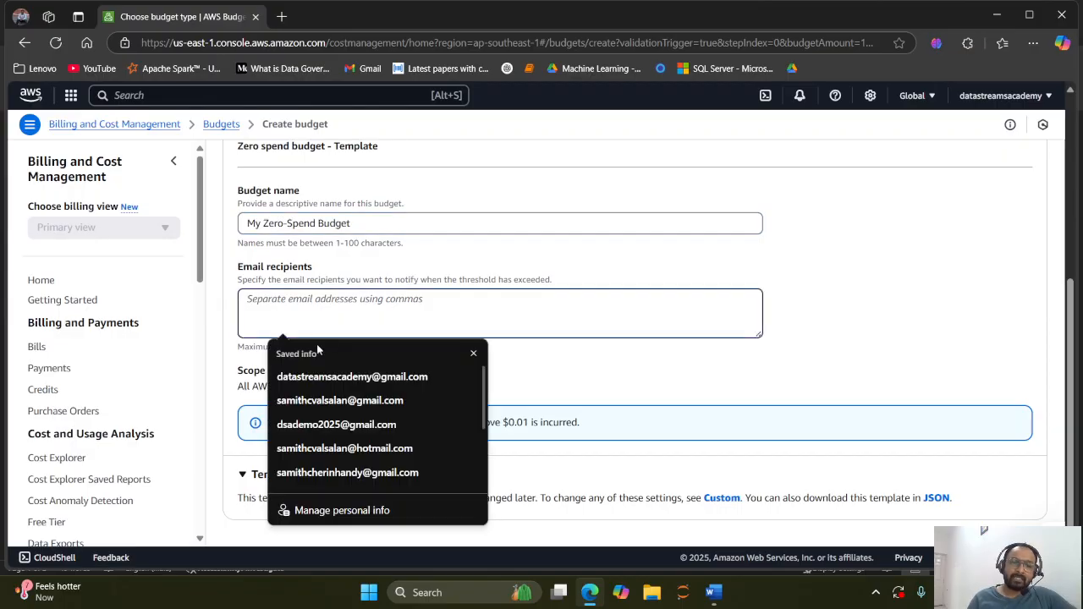
left_click(333, 378)
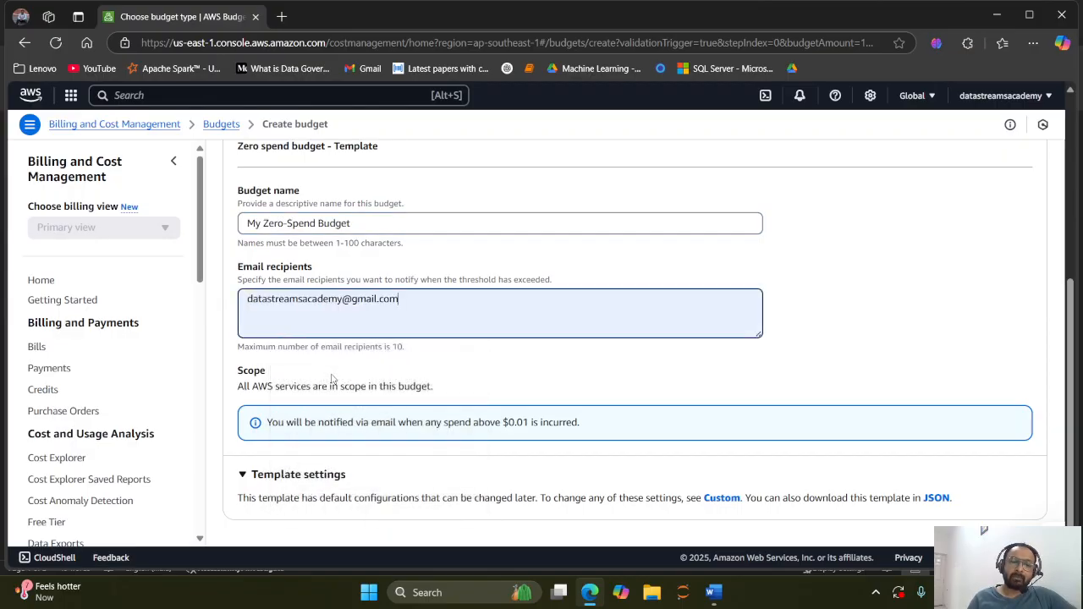
left_click(251, 306)
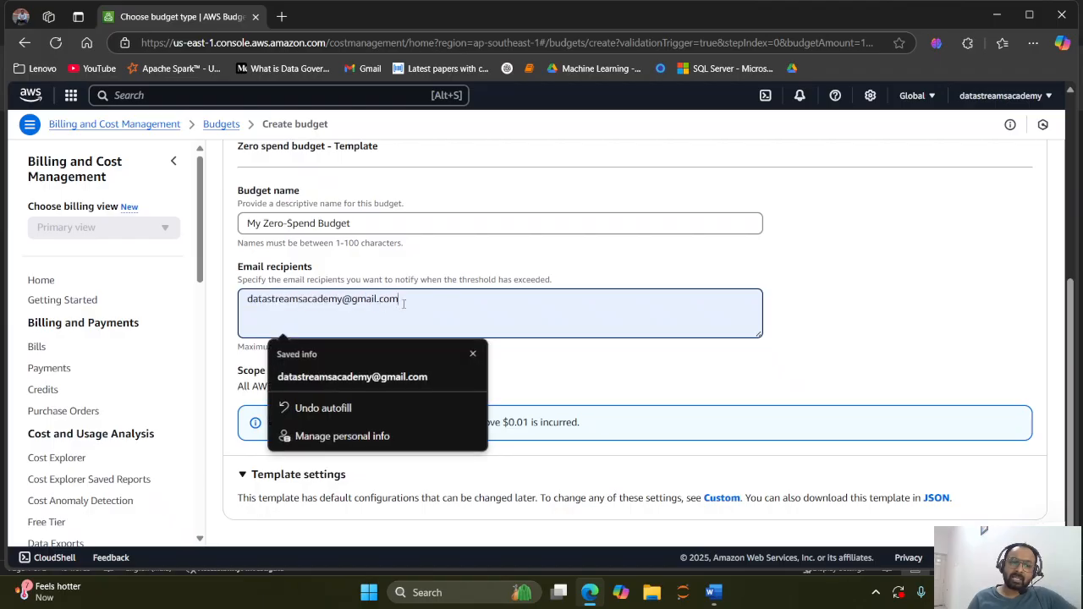
left_click(473, 352)
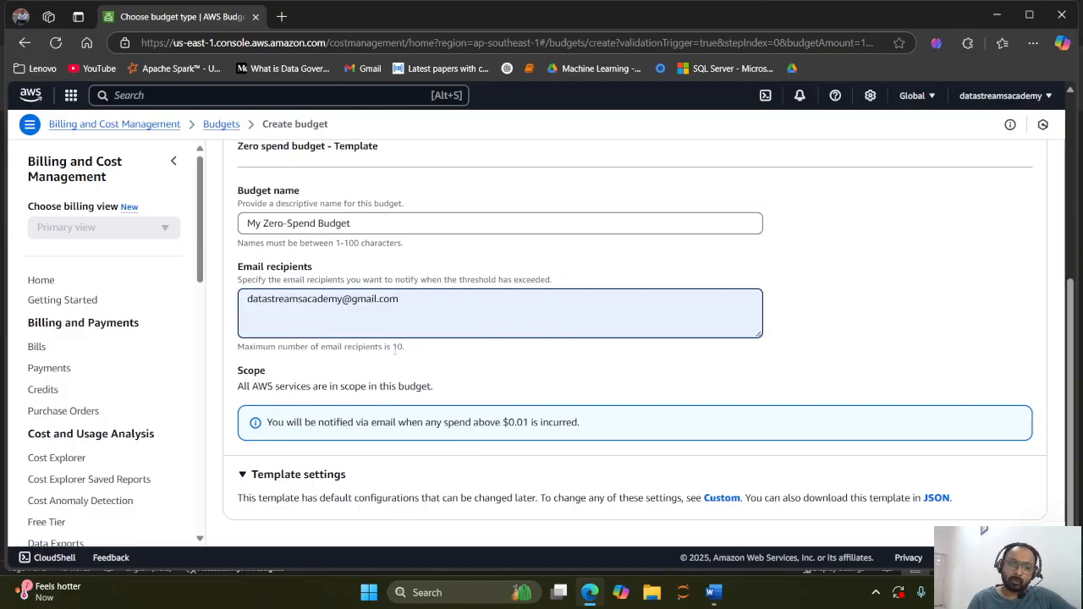
Step: Check the zero-spend budget's recipient limit, service scope and notification condition, and create the budget
scroll(387, 356, "down", 1)
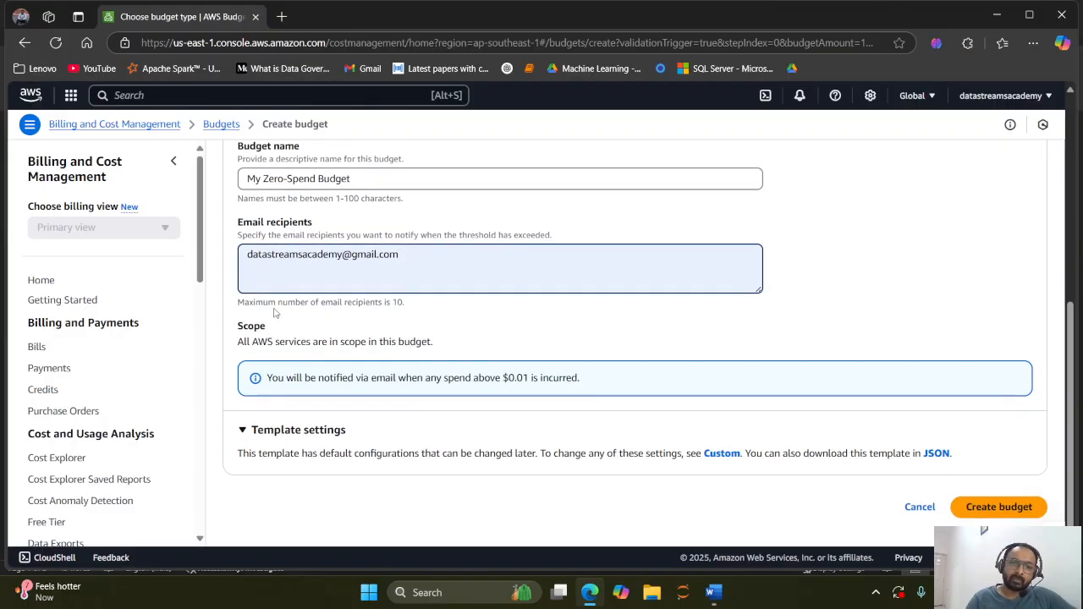
left_click_drag(236, 300, 415, 302)
left_click(421, 322)
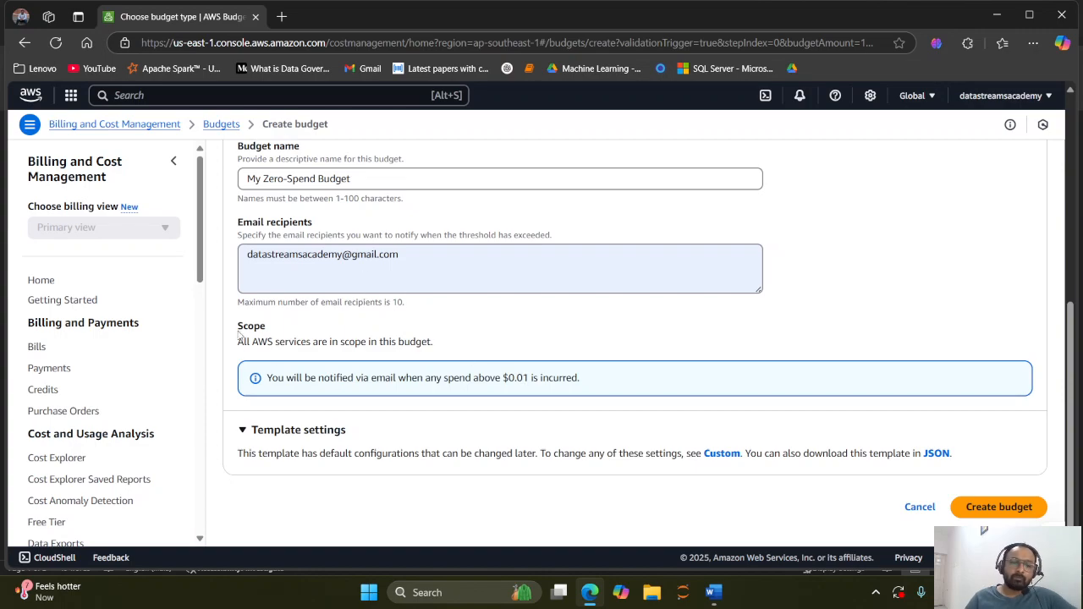
left_click_drag(236, 332, 440, 345)
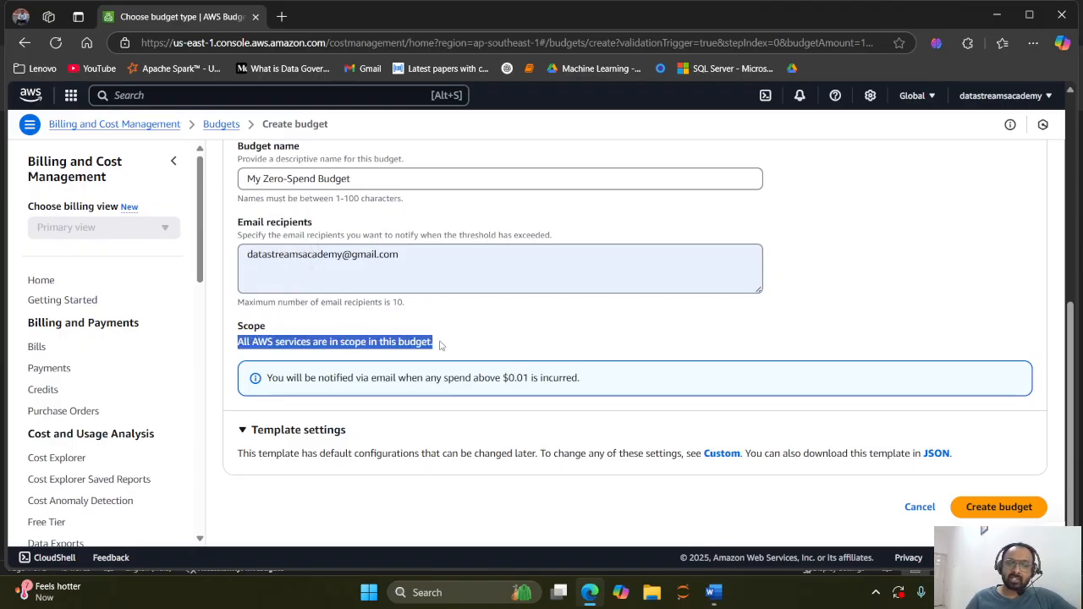
scroll(440, 345, "up", 4)
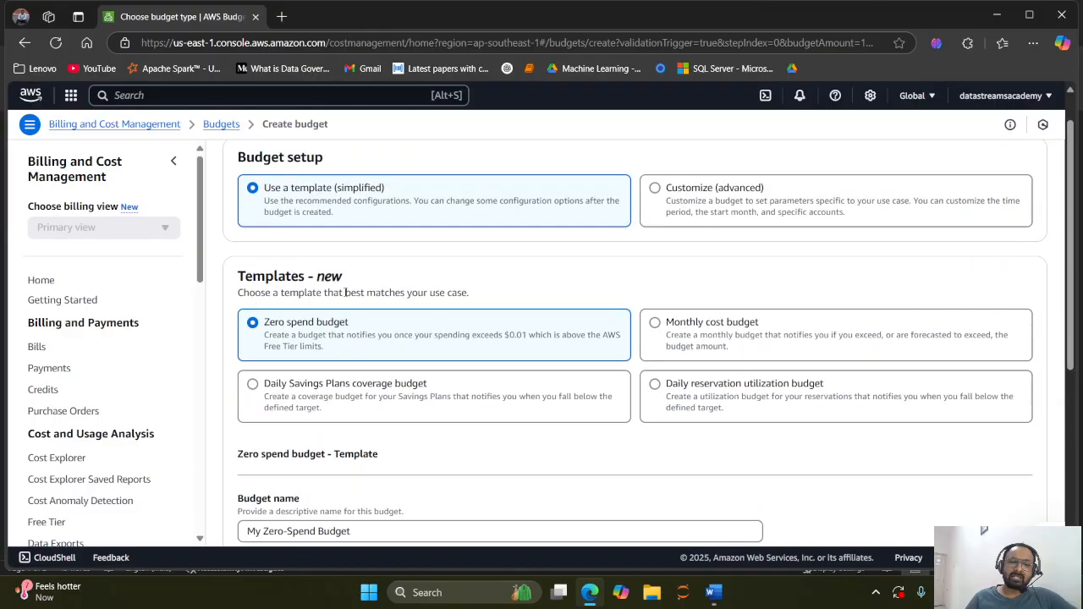
scroll(357, 397, "down", 4)
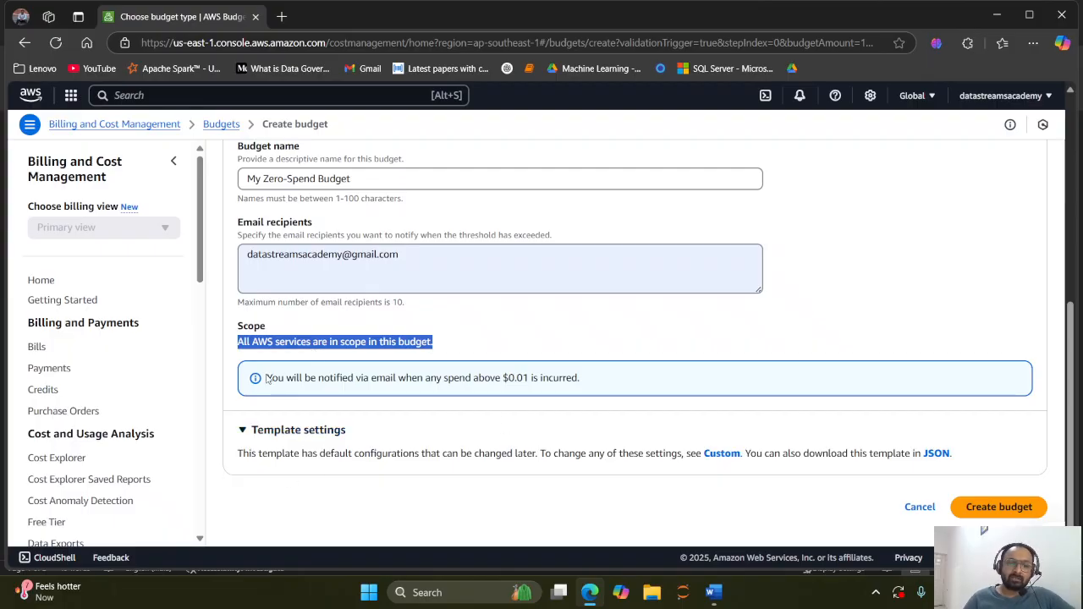
left_click_drag(266, 378, 618, 385)
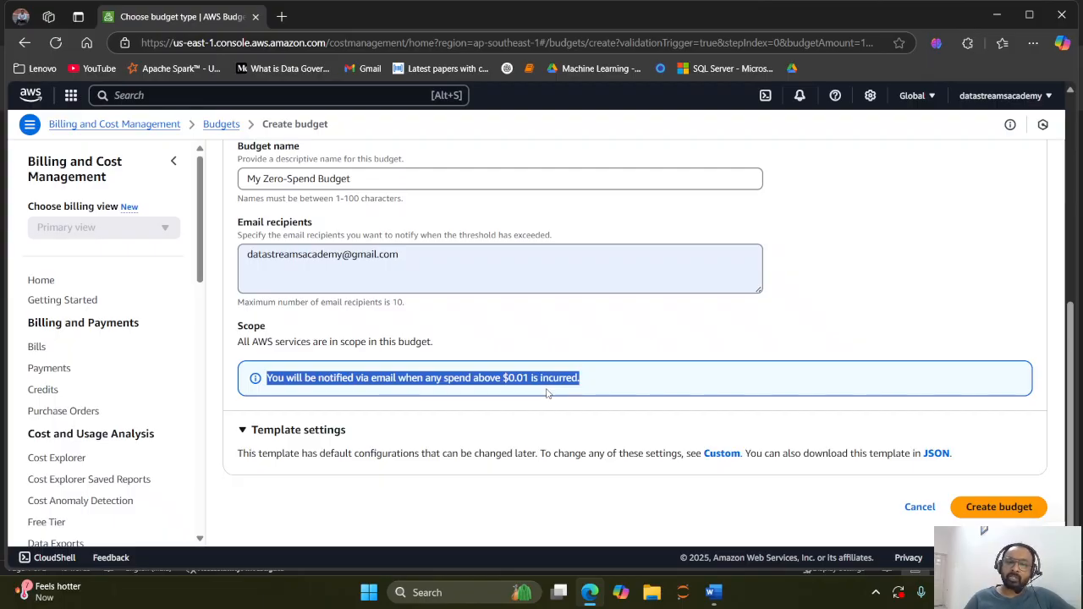
left_click(1003, 508)
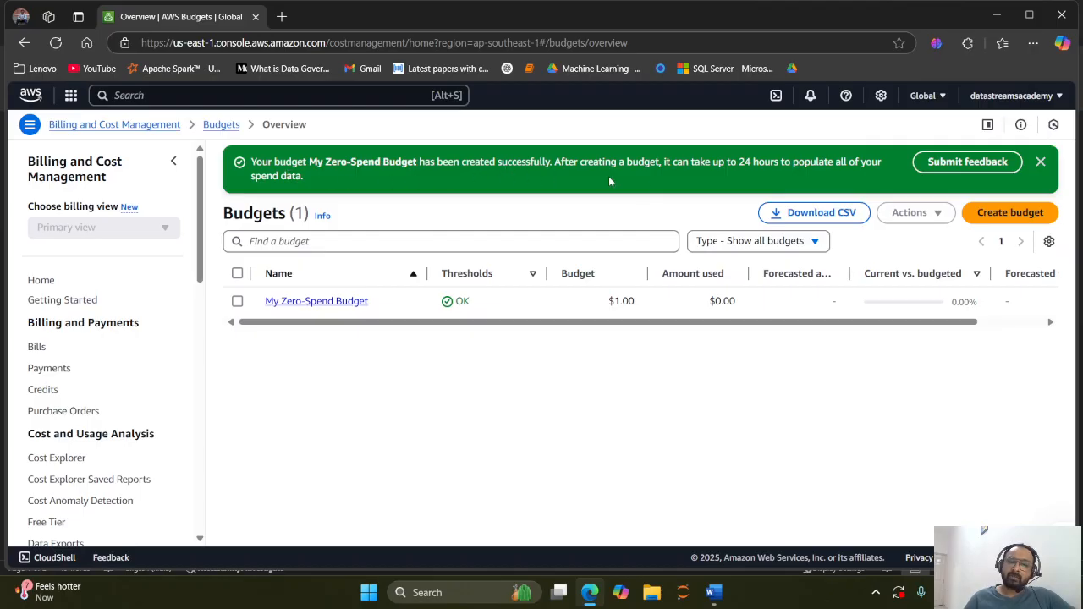
Step: Dismiss the creation notice and open My Zero-Spend Budget to examine its amount, other details and budget history
left_click(1040, 162)
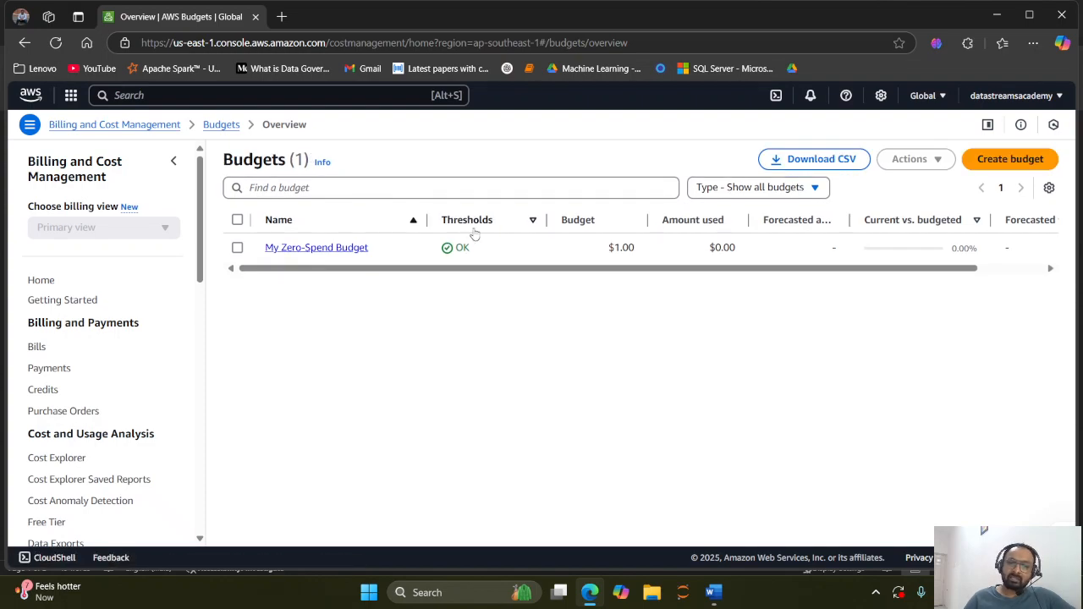
left_click(317, 248)
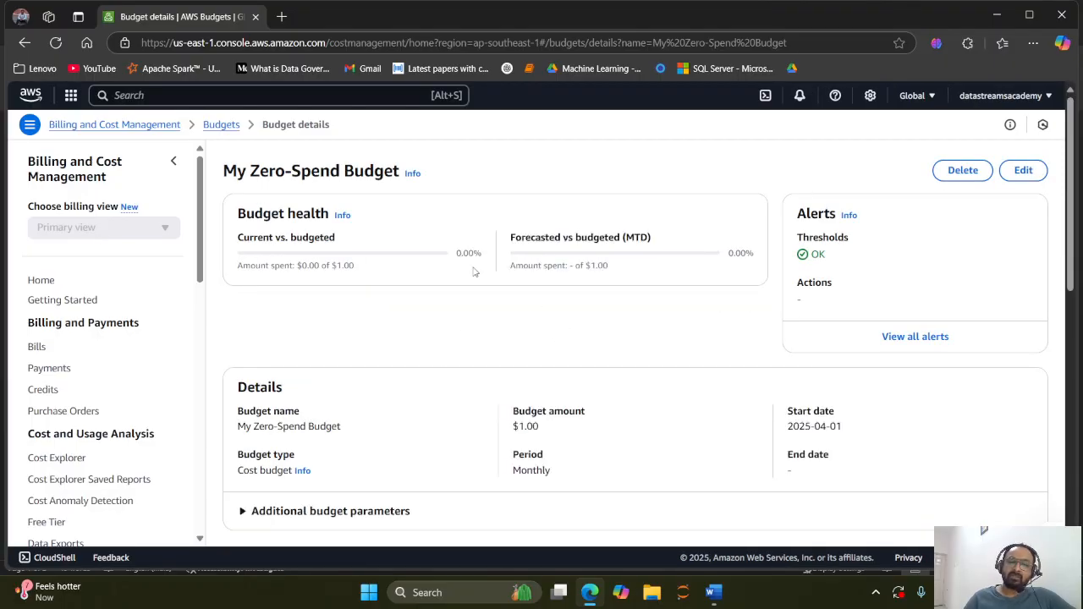
scroll(331, 423, "down", 2)
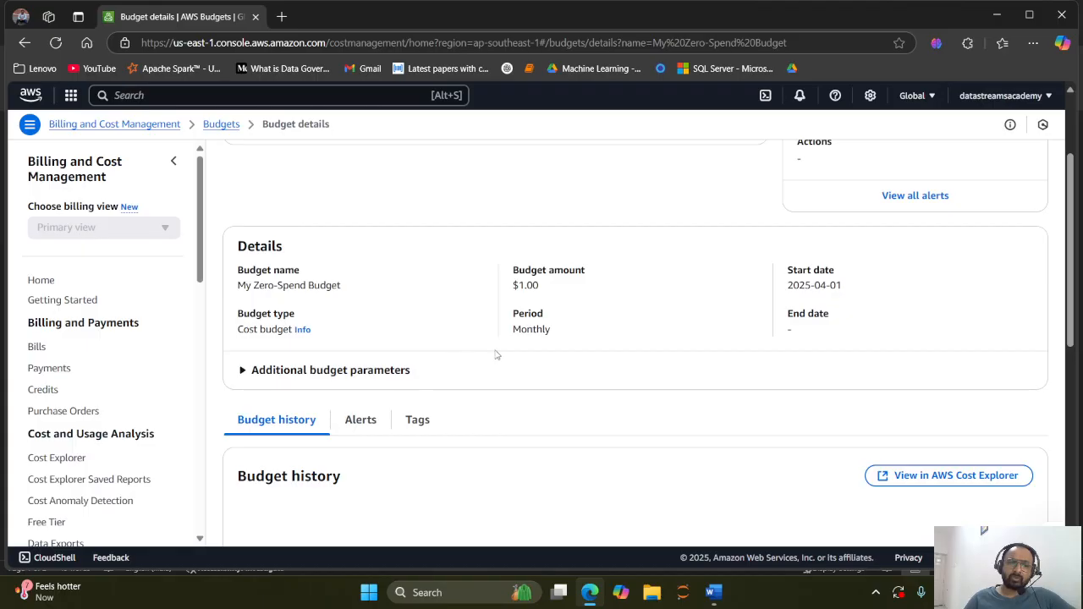
left_click_drag(513, 282, 548, 288)
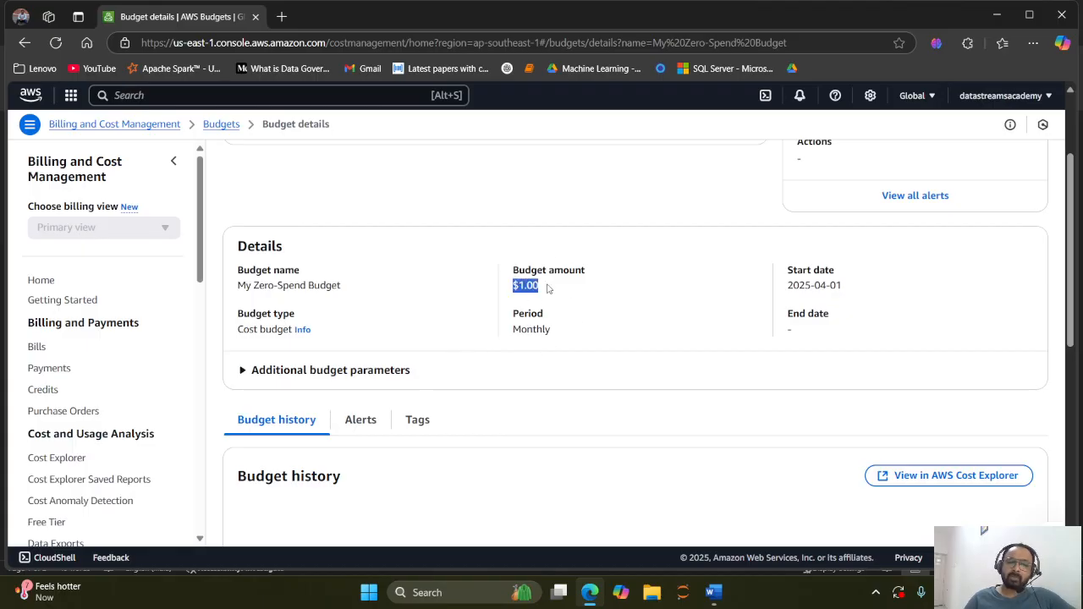
left_click(318, 301)
scroll(404, 359, "down", 1)
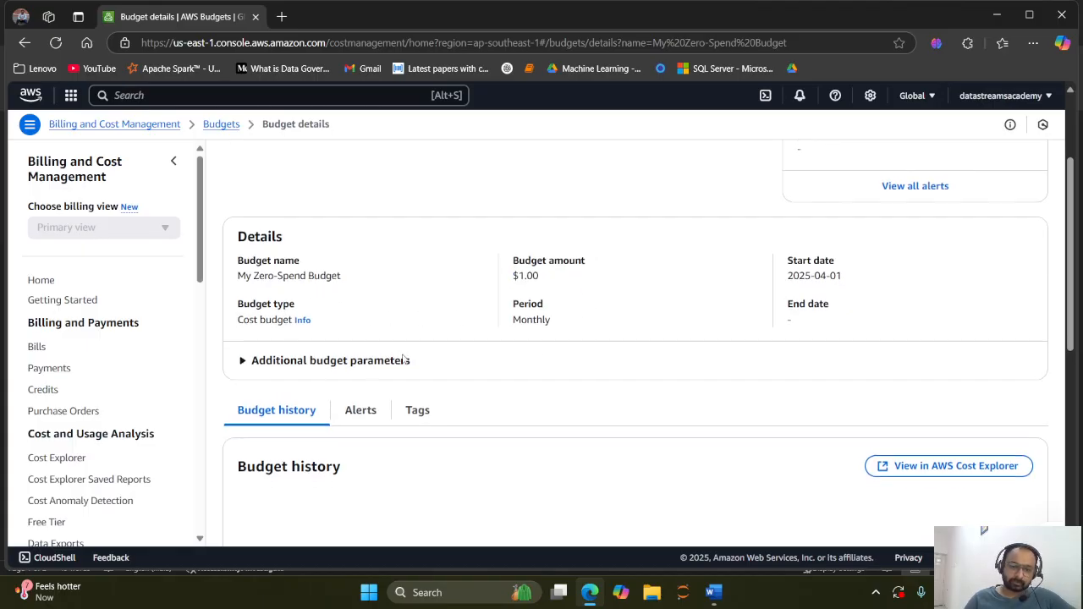
scroll(405, 359, "down", 3)
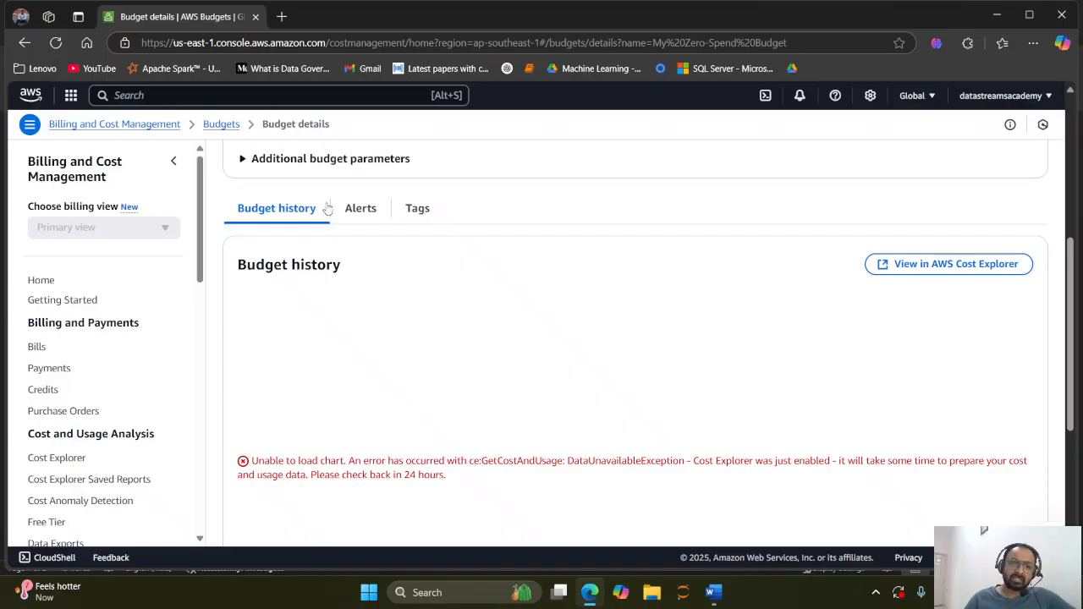
Step: Open the zero-spend budget's alerts for editing and examine the threshold, trigger and recipients of Alert #1
left_click(359, 212)
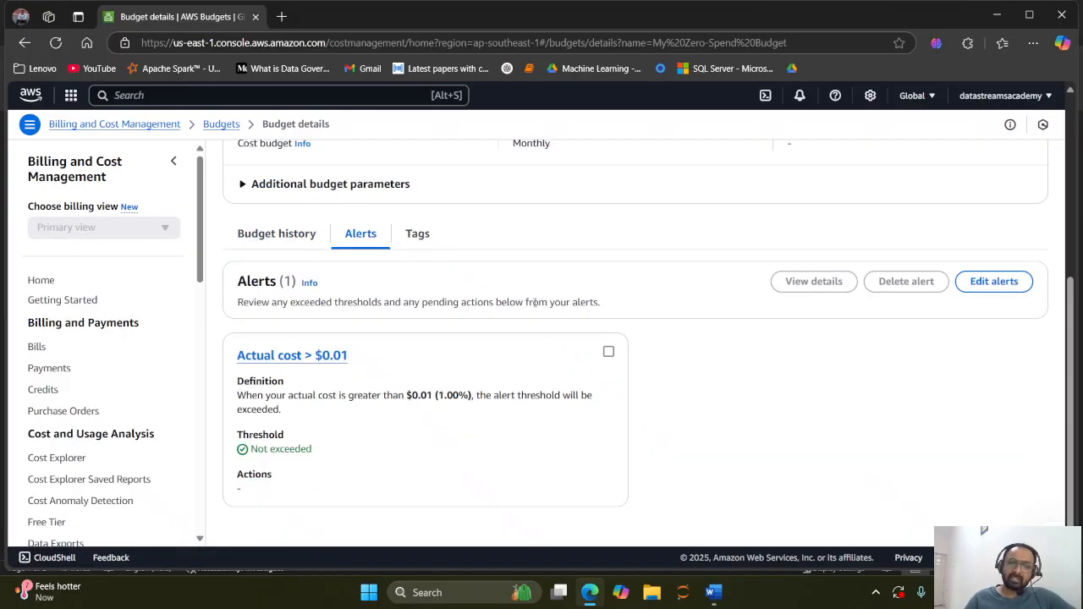
left_click(992, 281)
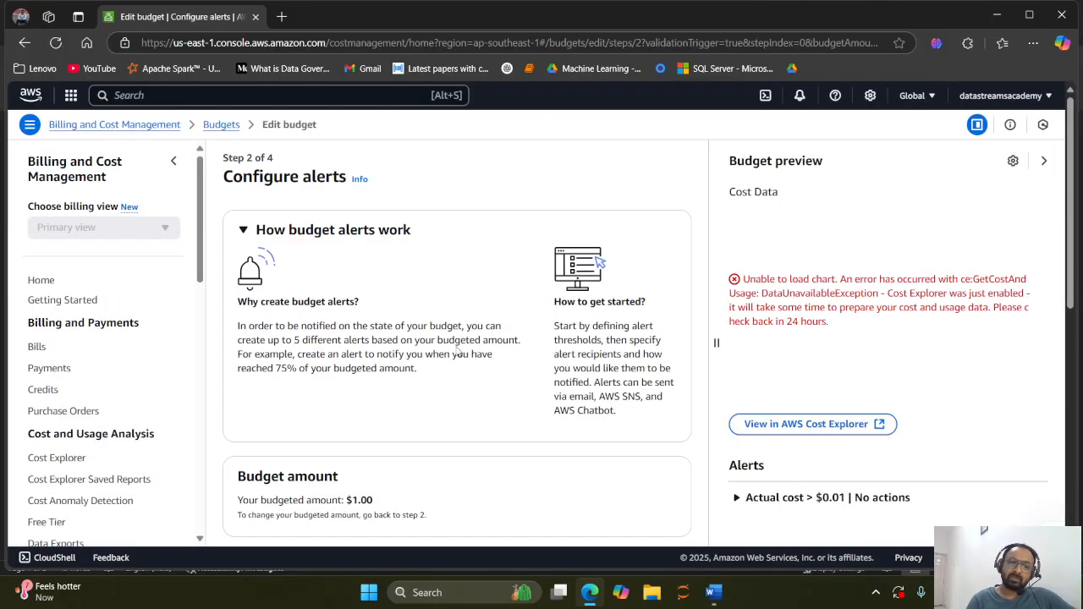
scroll(457, 351, "down", 6)
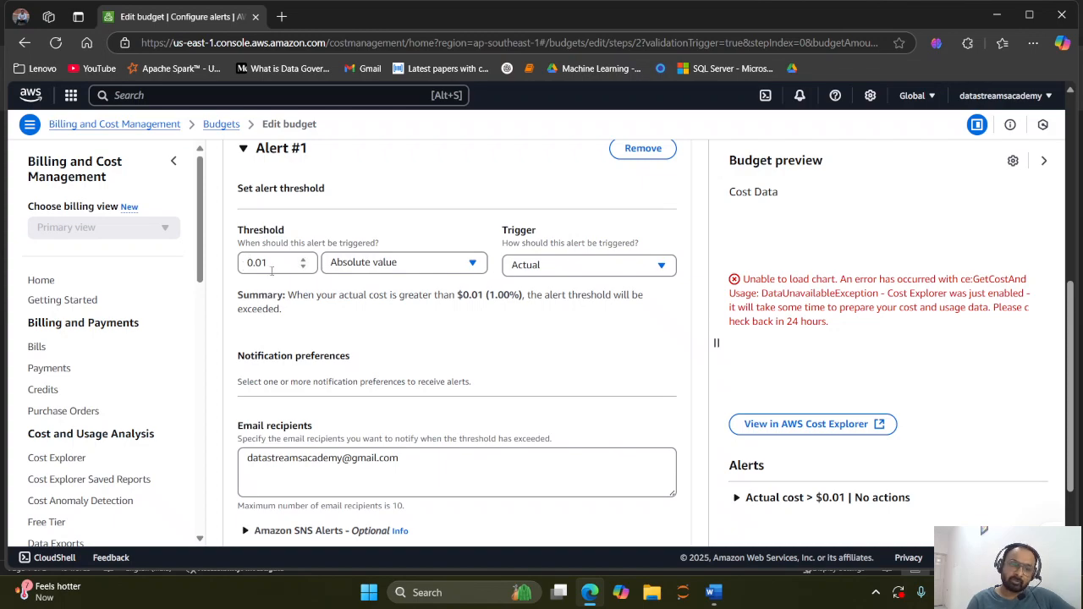
Step: Check the threshold type options and notification preferences of Alert #1, and return to the budgets overview without saving
left_click(476, 265)
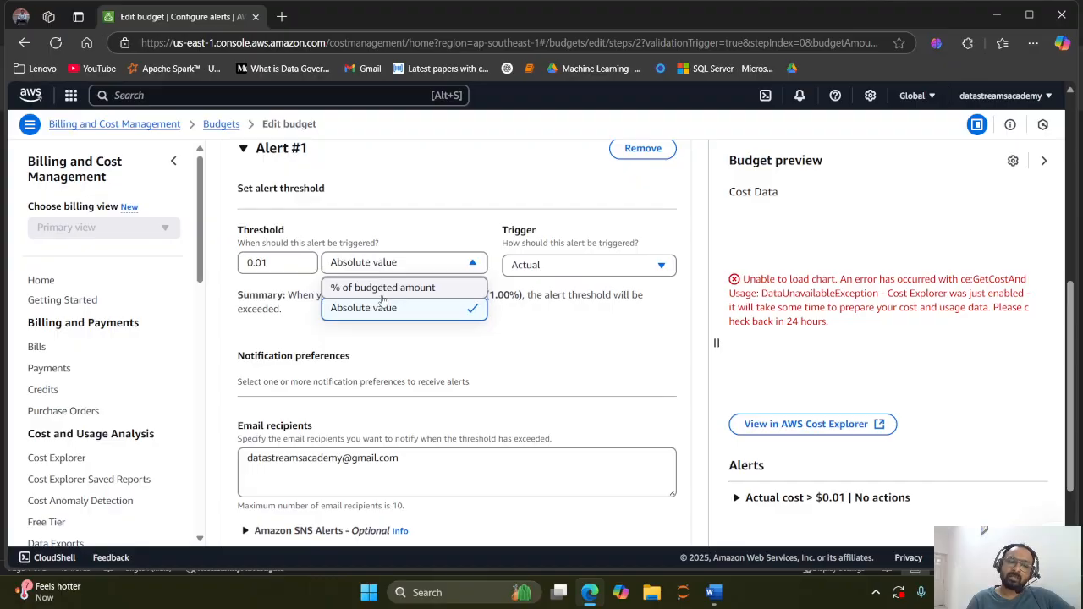
left_click(409, 212)
scroll(366, 416, "down", 2)
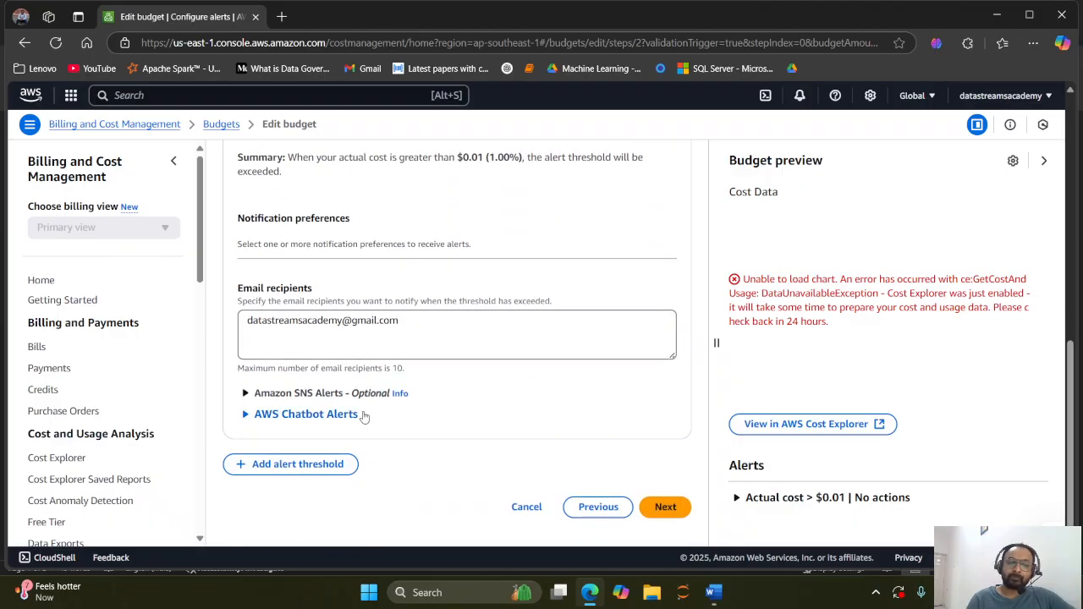
scroll(364, 416, "up", 10)
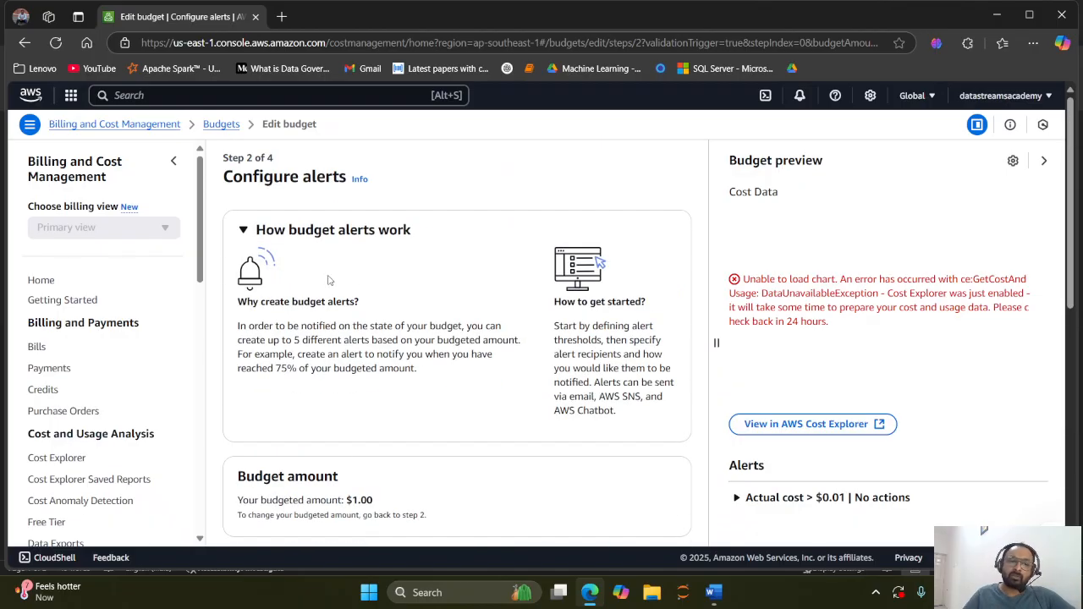
left_click(219, 124)
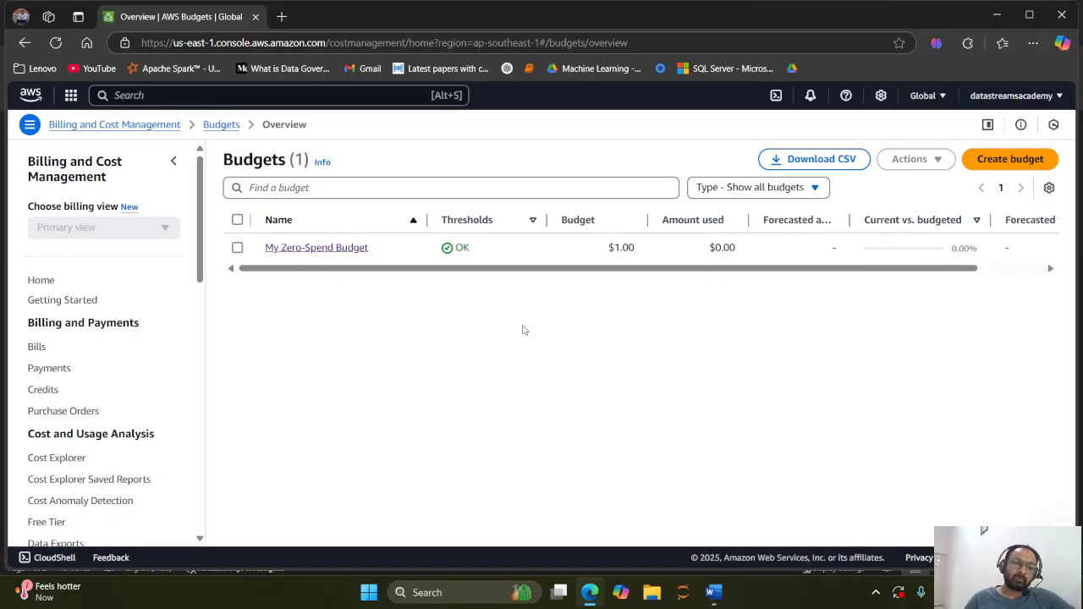
Step: Open Pricing Calculator (Preview) from Billing and Cost Management and bring up its Saved estimates page
scroll(76, 334, "down", 3)
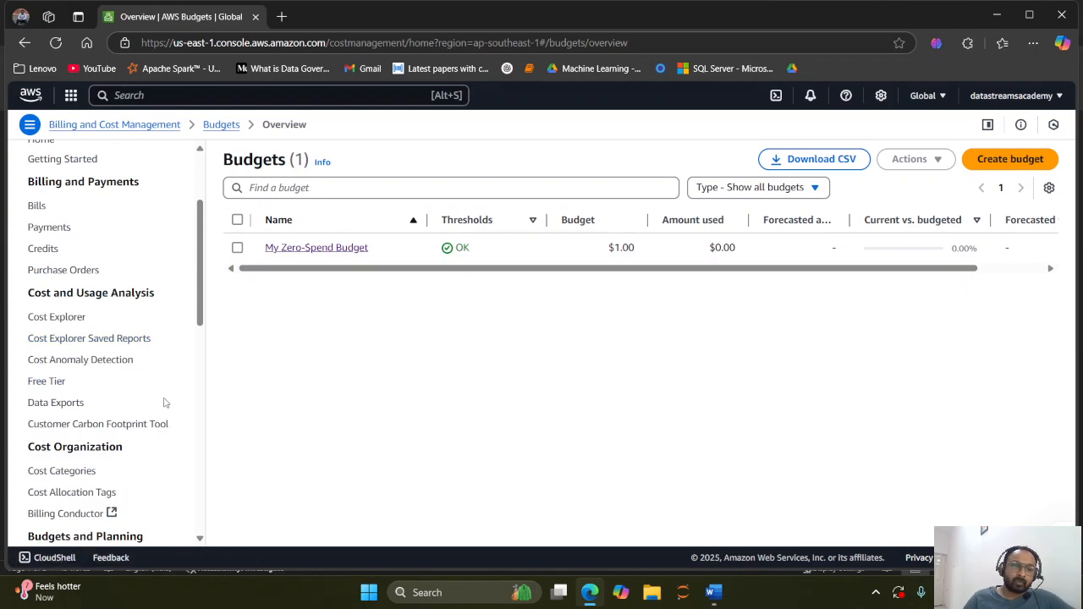
scroll(167, 391, "down", 3)
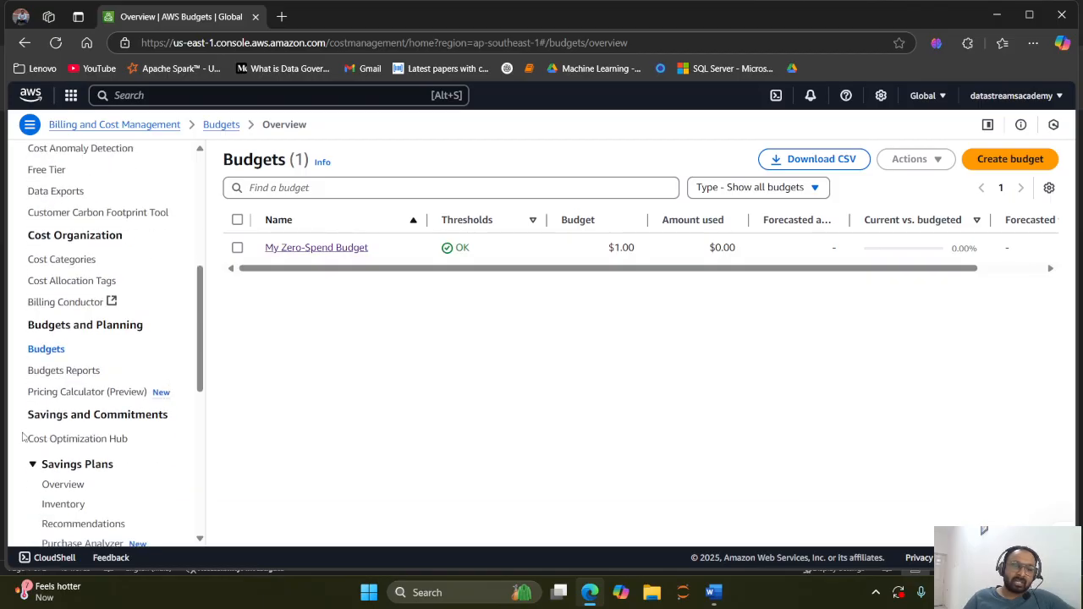
left_click(90, 394)
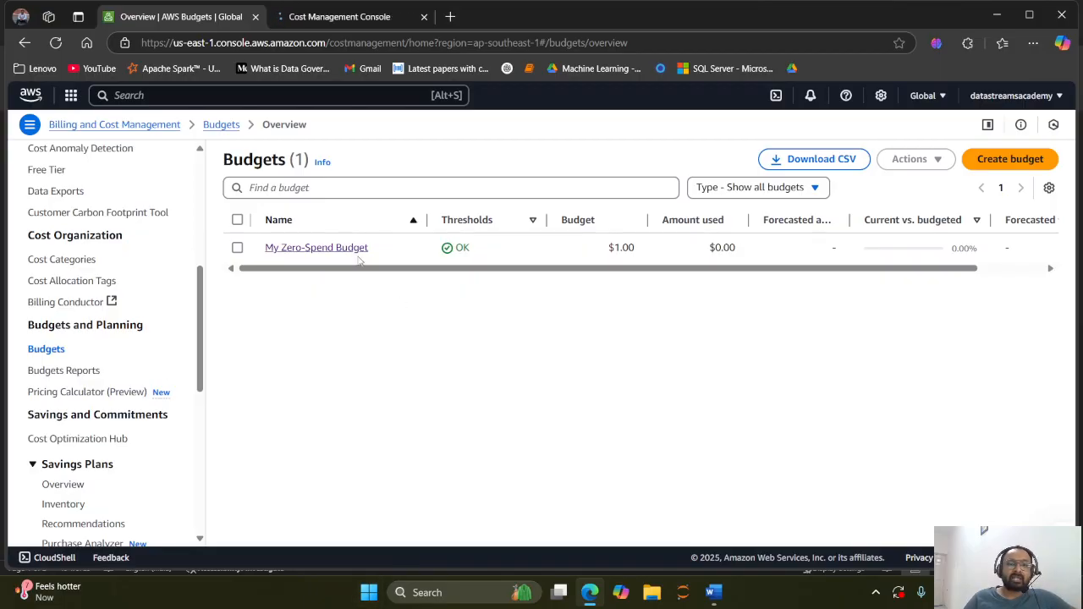
left_click(333, 16)
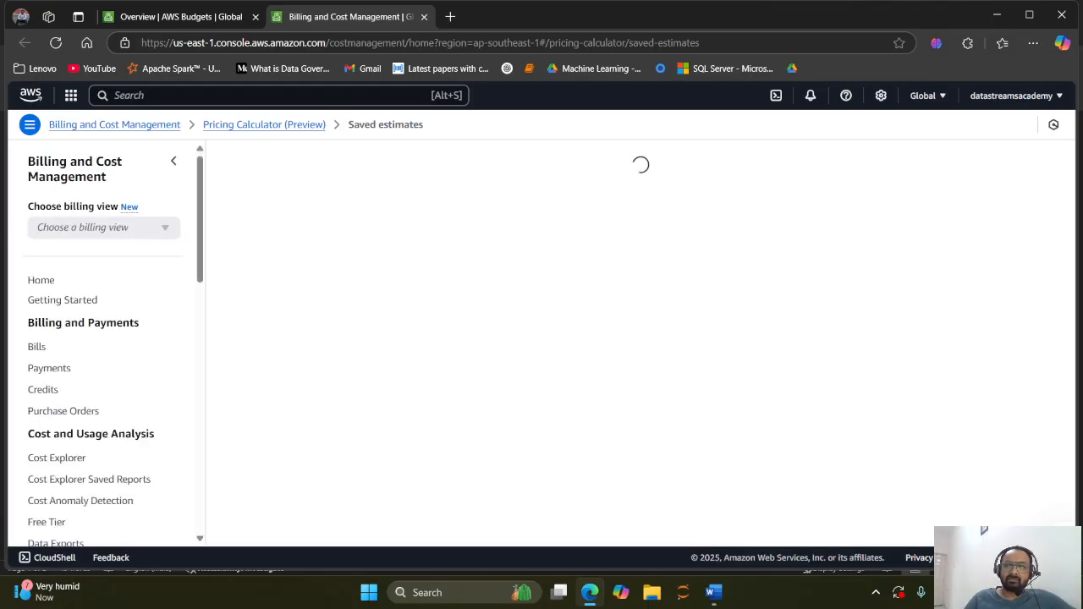
Step: Examine how Pricing Calculator works and the workload estimates section on the Saved estimates page
scroll(25, 319, "down", 1)
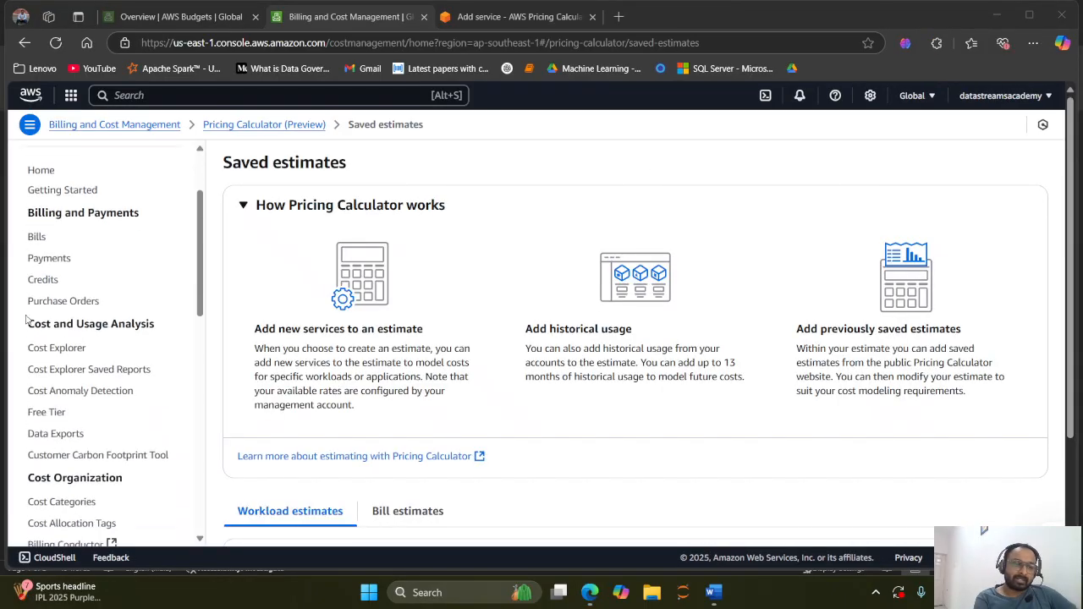
scroll(26, 319, "down", 1)
scroll(83, 386, "down", 3)
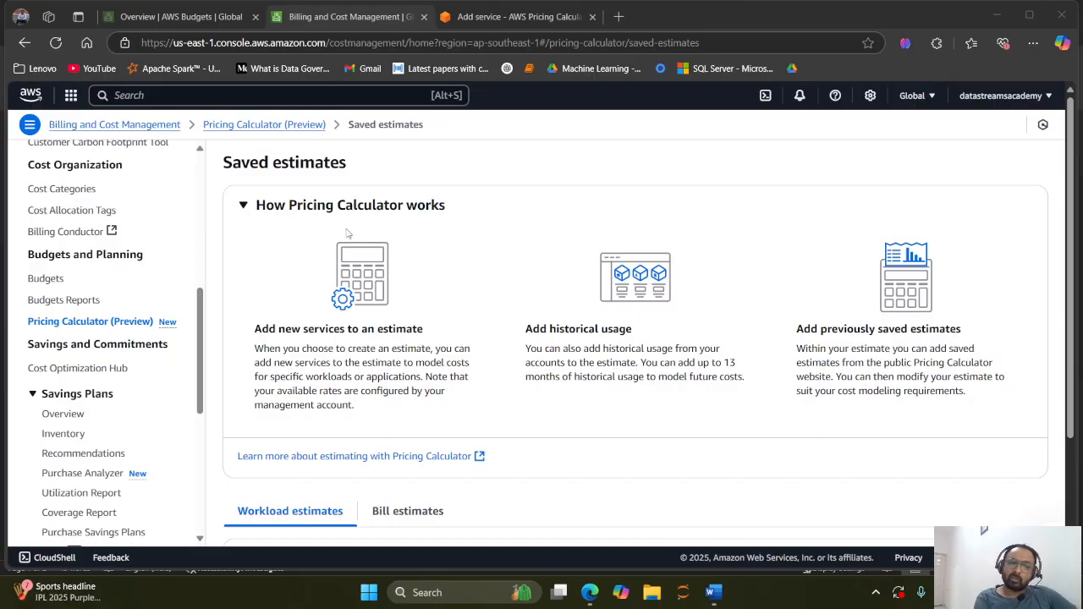
scroll(457, 418, "down", 2)
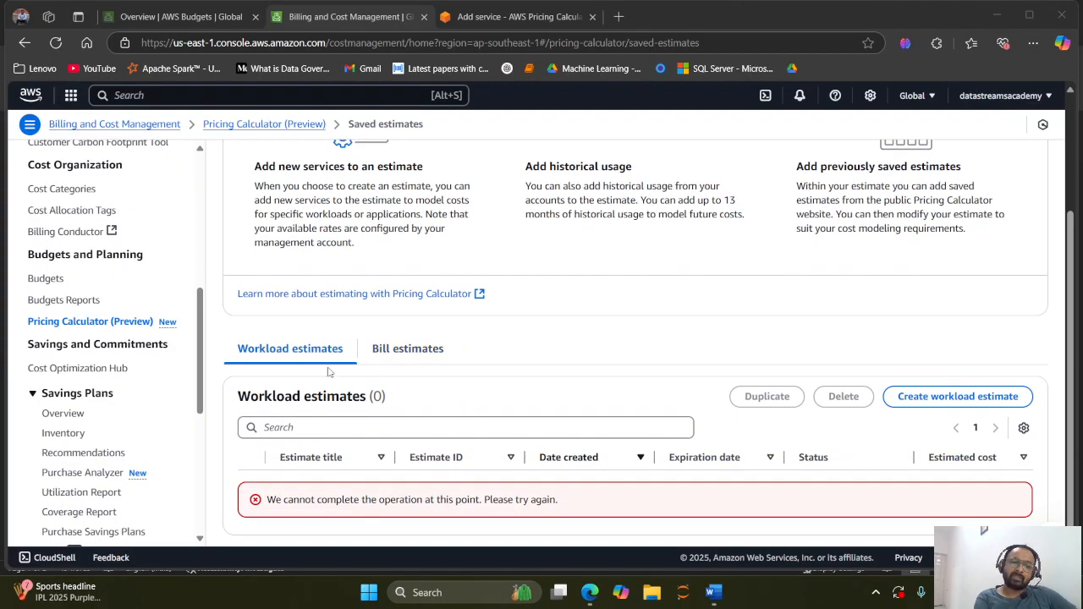
scroll(156, 368, "up", 2)
scroll(138, 318, "up", 2)
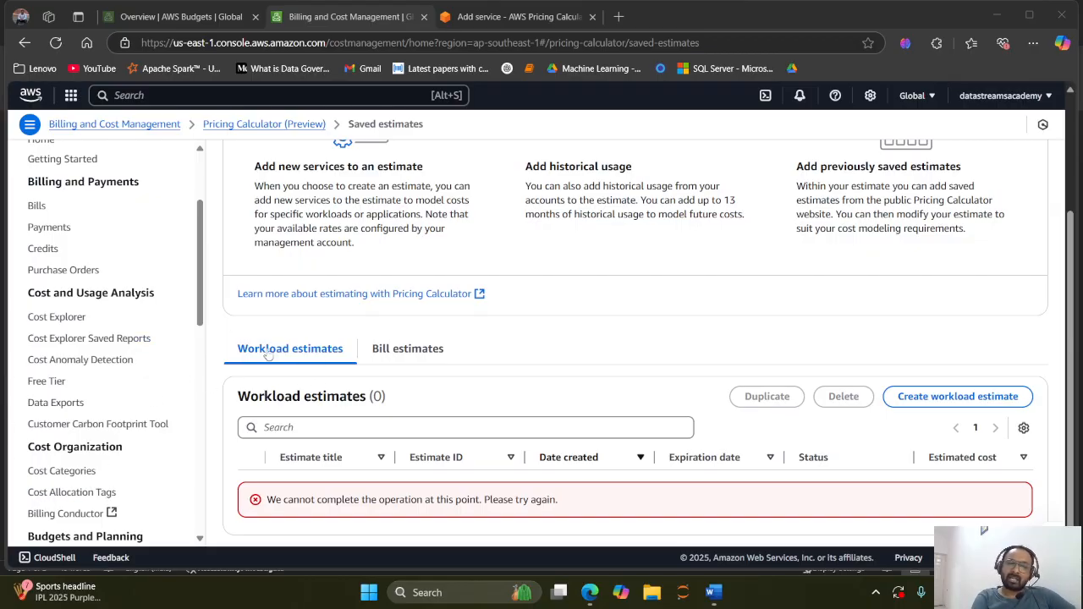
Step: Switch to the public AWS Pricing Calculator and go to its home page at calculator.aws
left_click(485, 19)
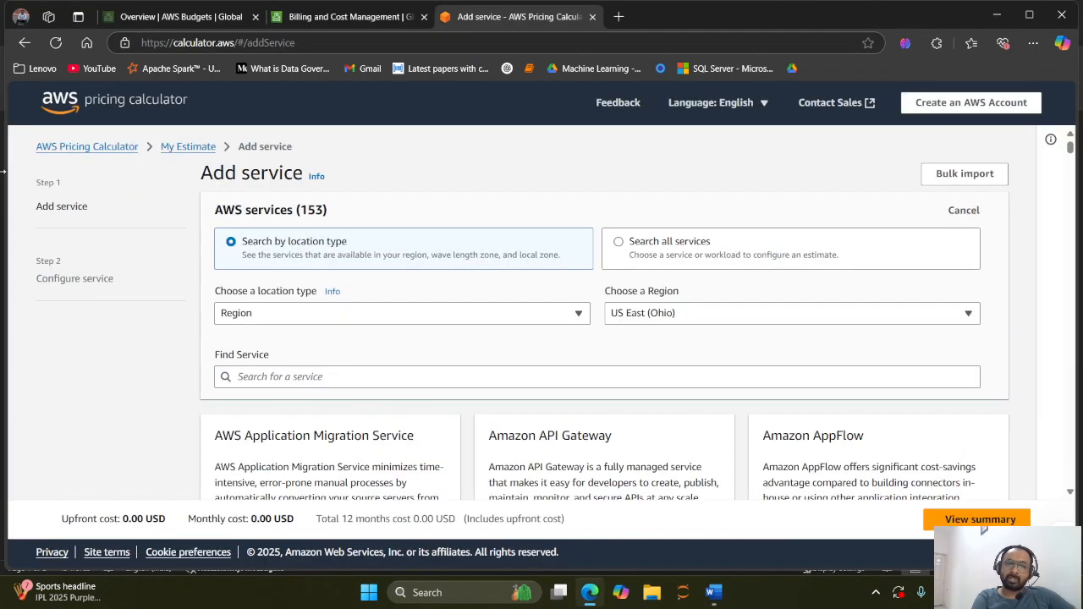
left_click(202, 47)
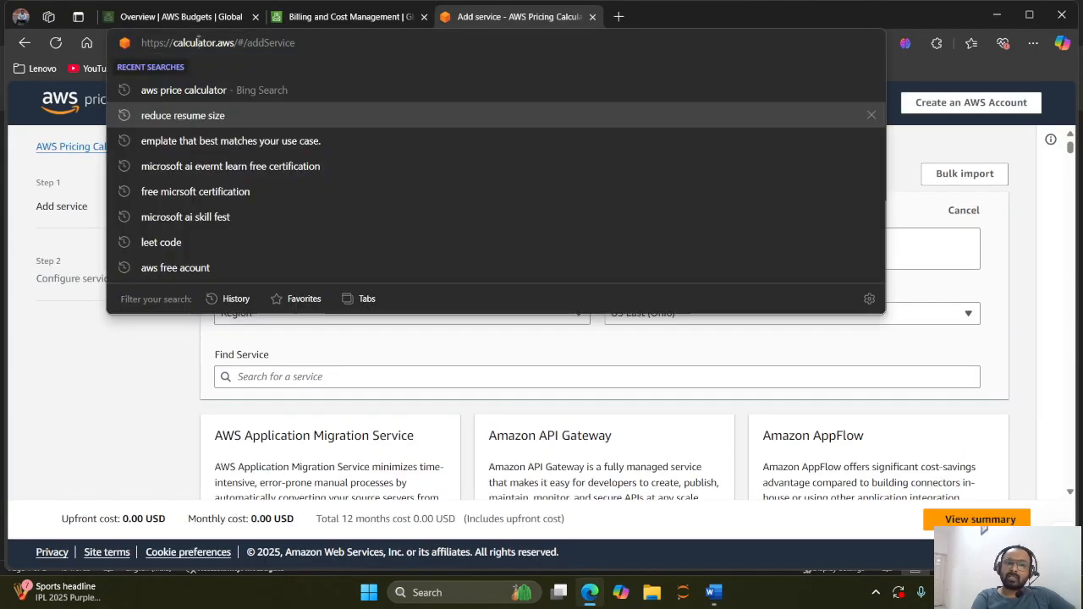
left_click_drag(233, 42, 402, 41)
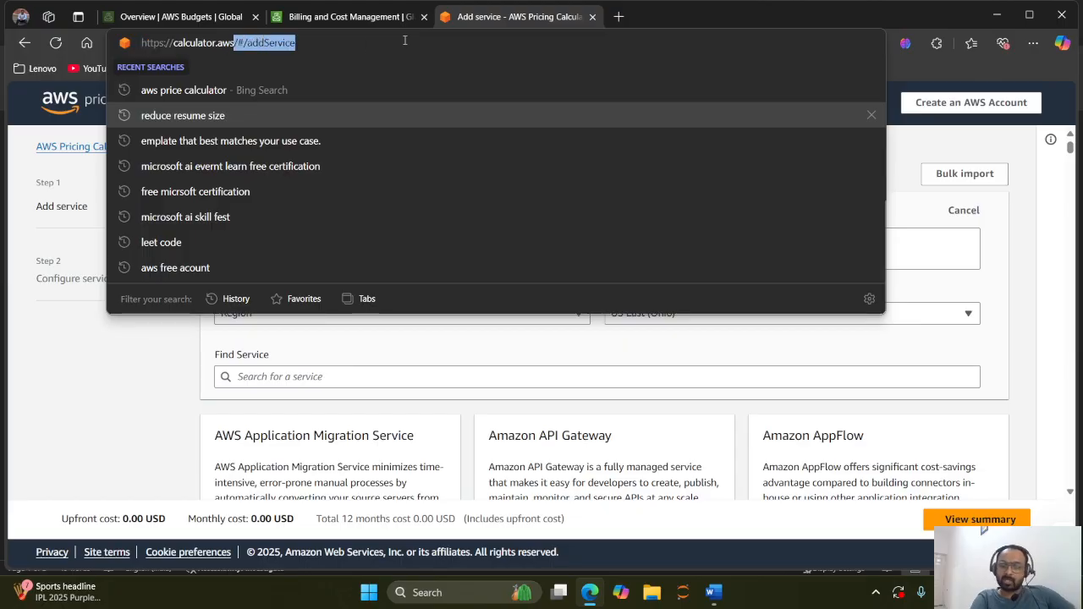
key("BackSpace")
key("Return")
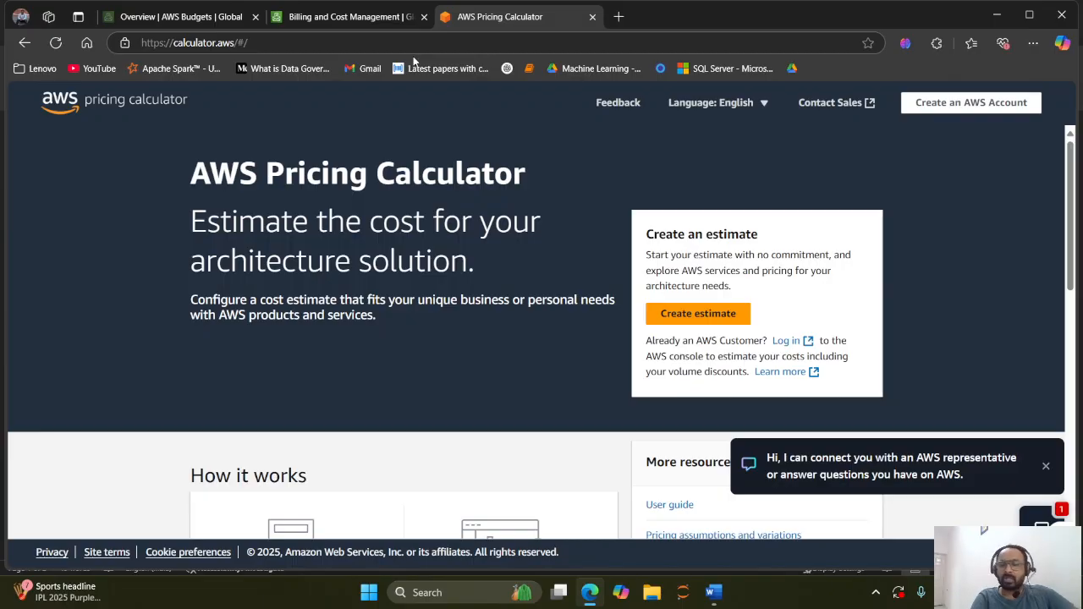
Step: Dismiss the chat offer and read the calculator's How it works steps and its benefits and features
scroll(527, 394, "down", 2)
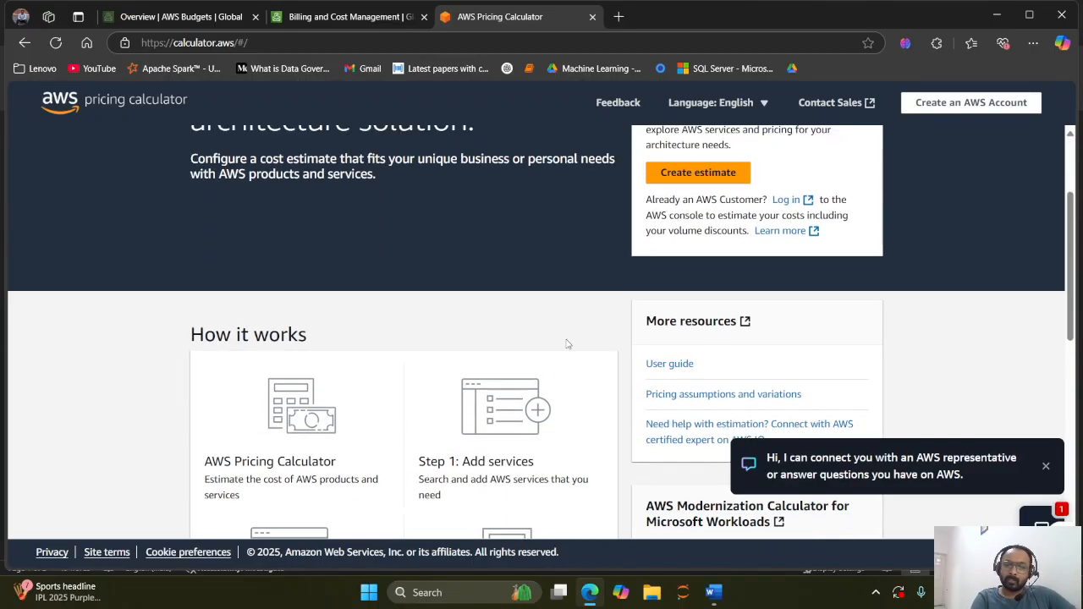
scroll(567, 343, "down", 4)
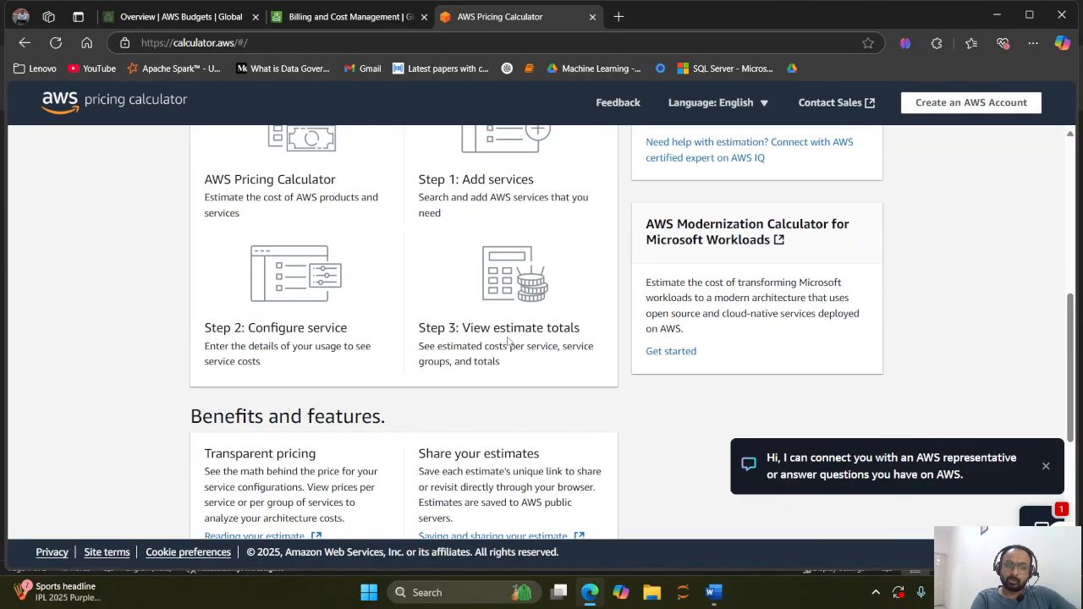
left_click(1046, 469)
scroll(508, 381, "down", 3)
scroll(418, 349, "up", 8)
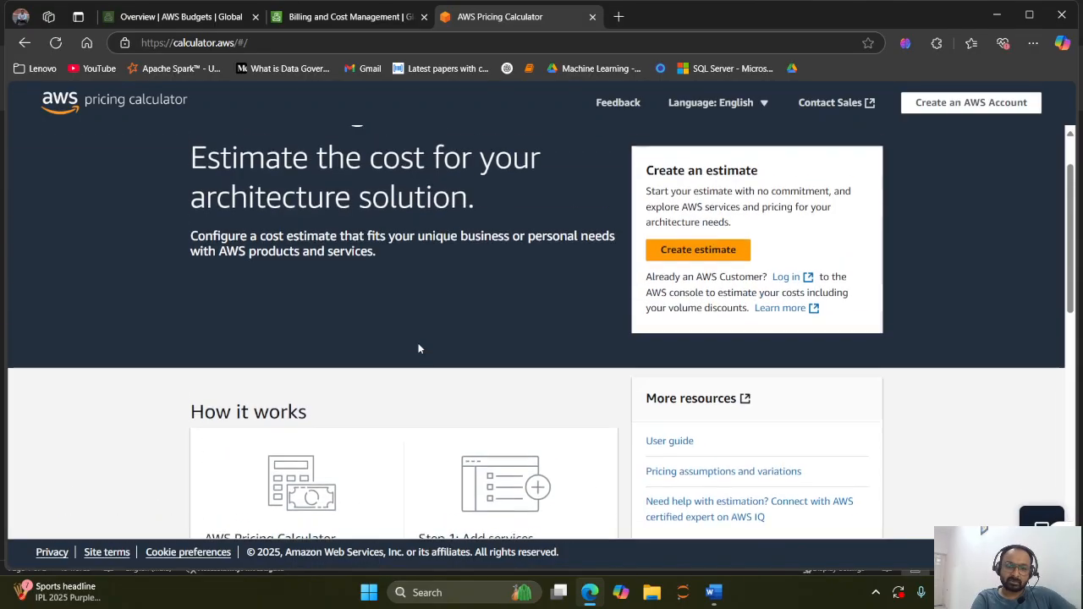
scroll(418, 348, "up", 1)
scroll(507, 313, "down", 3)
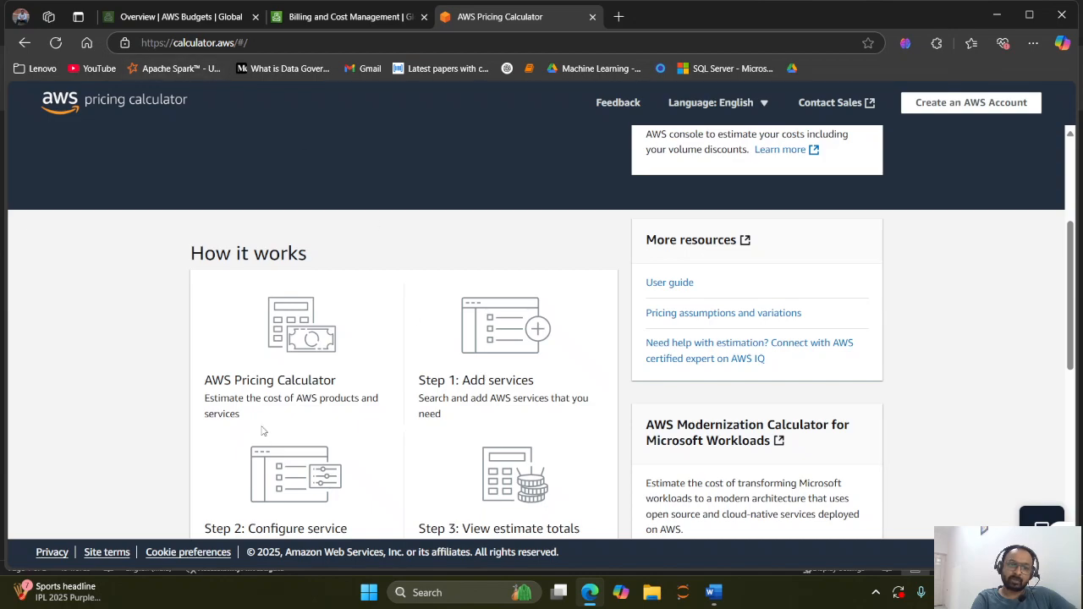
scroll(262, 432, "down", 2)
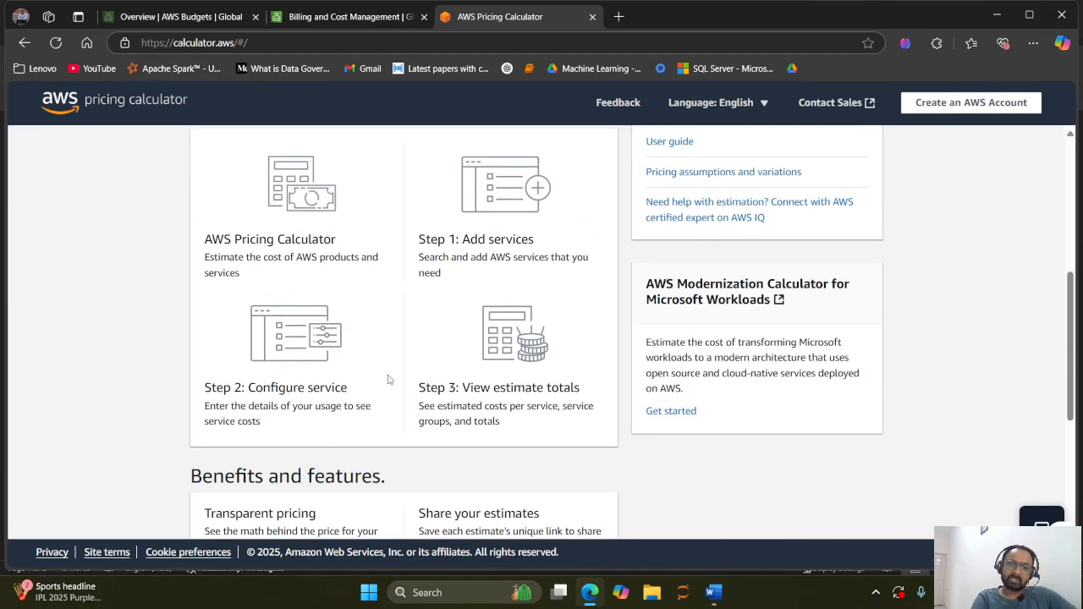
scroll(620, 391, "up", 3)
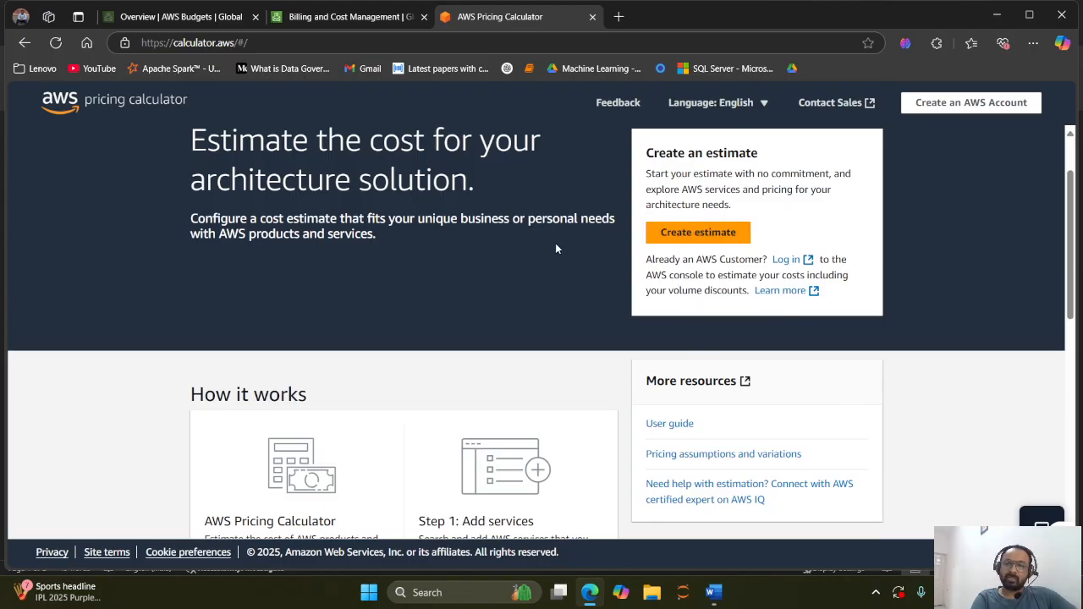
Step: Start a new cost estimate and set its region to US West (Oregon)
left_click(698, 237)
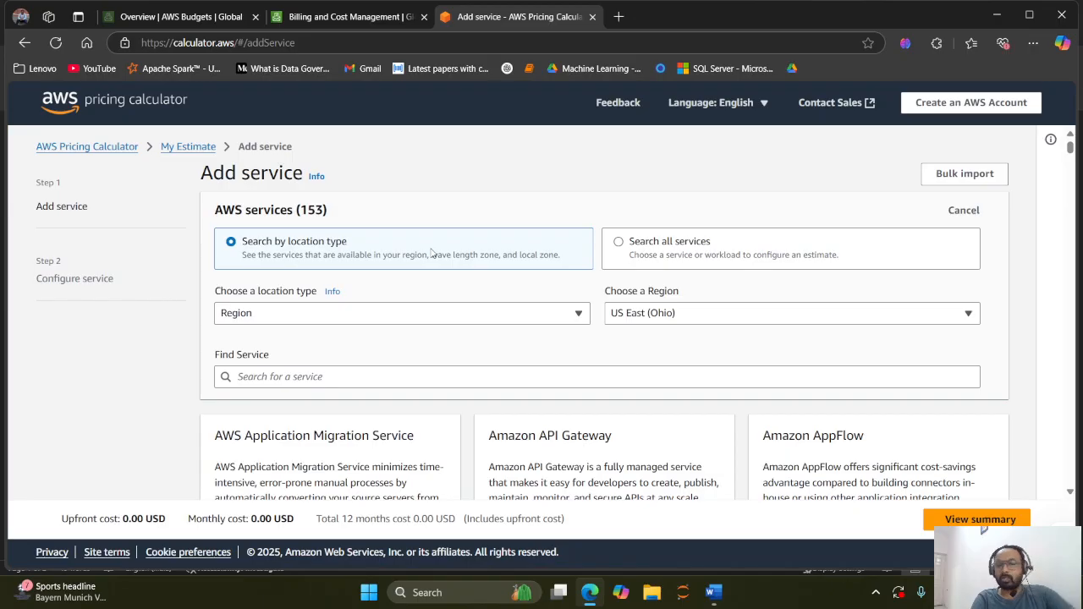
left_click(722, 317)
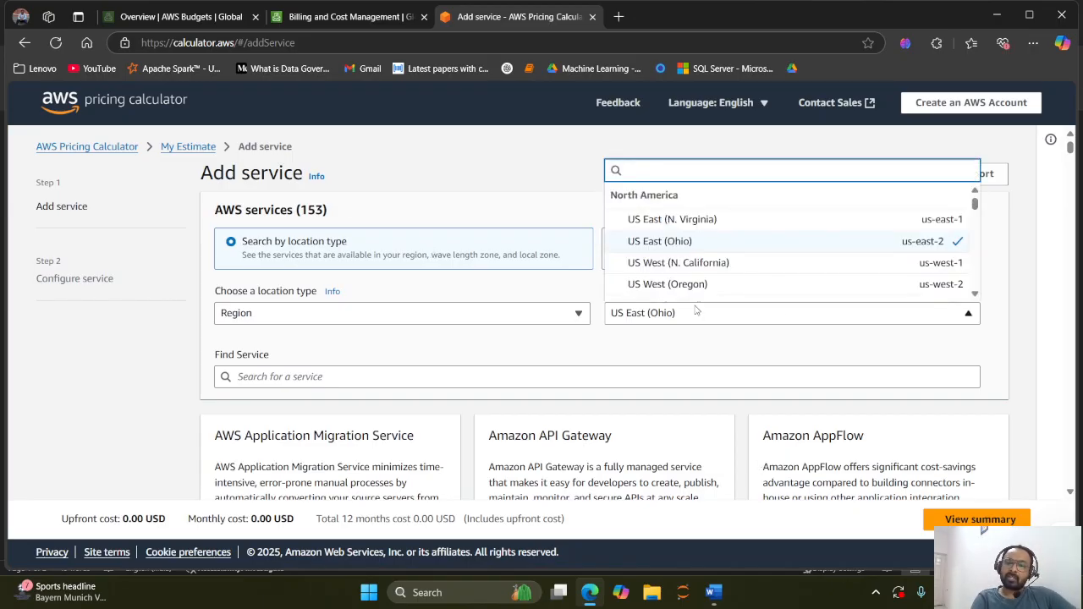
scroll(700, 269, "down", 1)
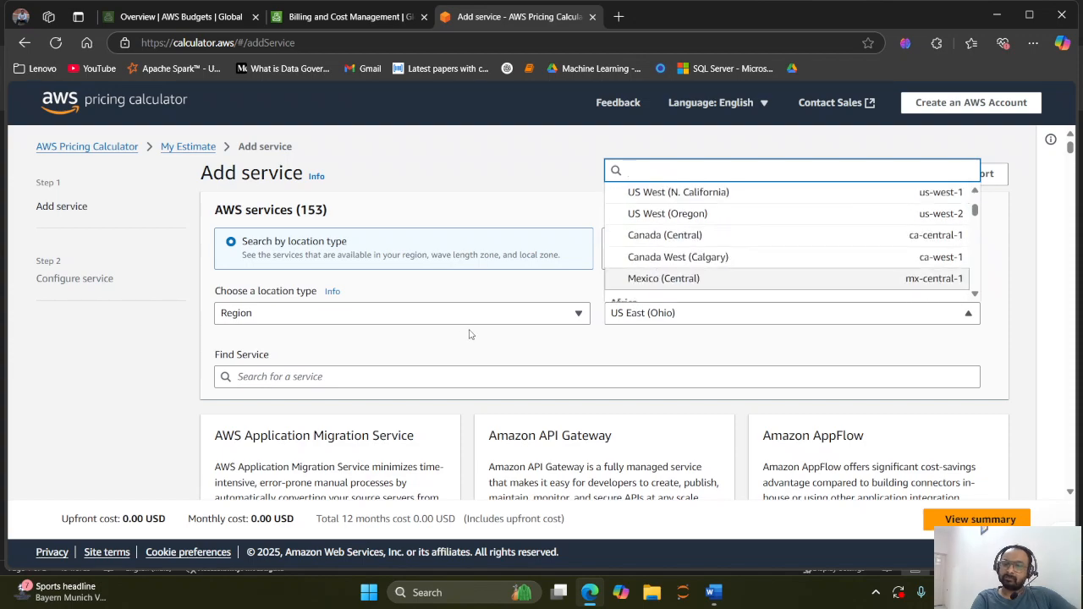
scroll(694, 254, "up", 1)
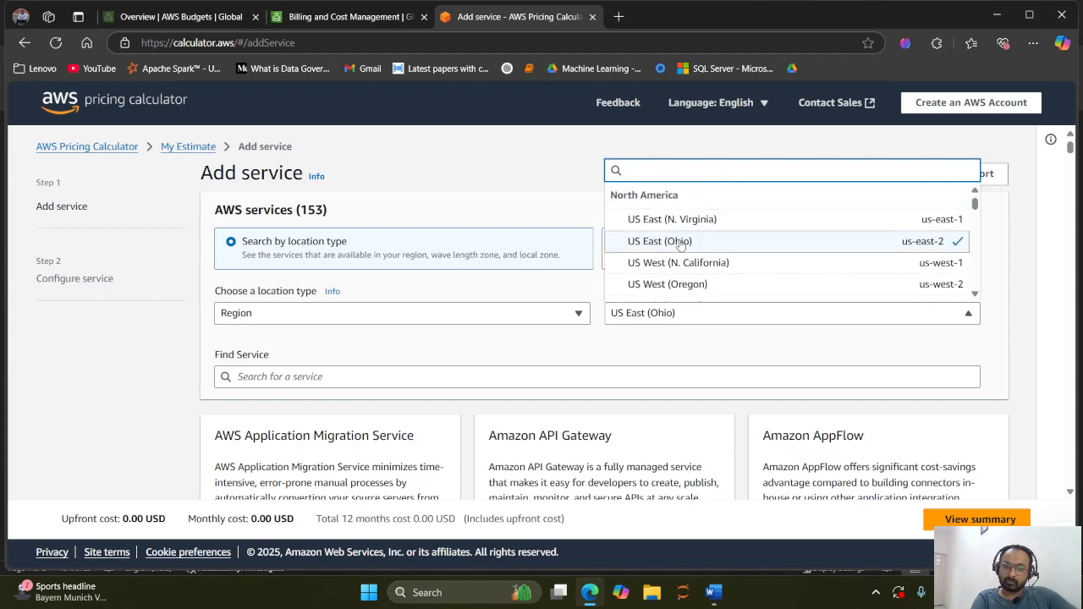
left_click(669, 285)
Step: Browse the AWS services offered for an estimate in the US West (Oregon) region
scroll(766, 271, "down", 1)
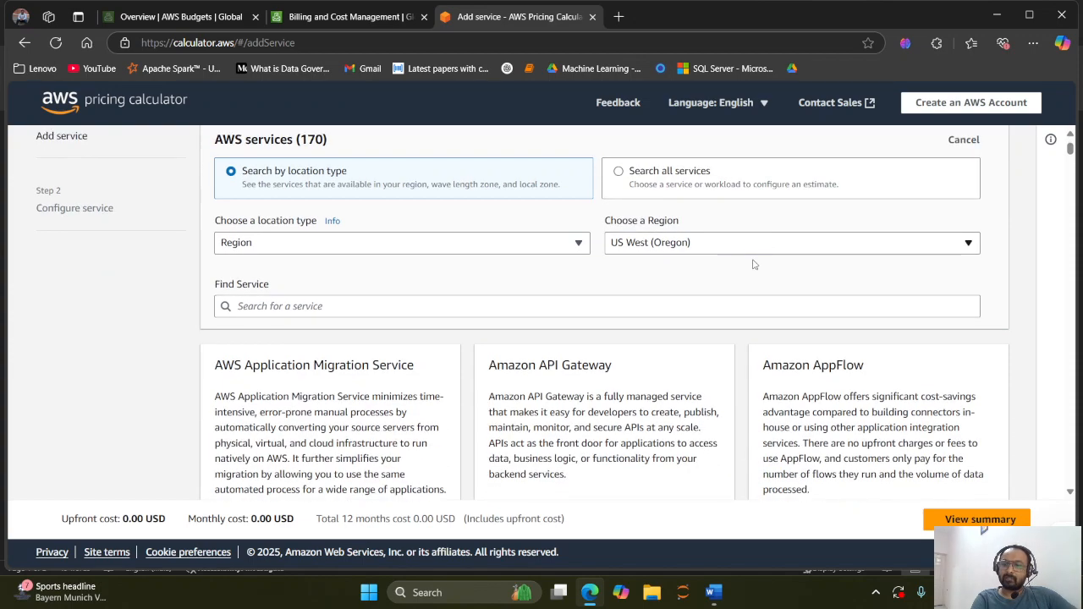
scroll(526, 358, "up", 1)
scroll(407, 349, "down", 2)
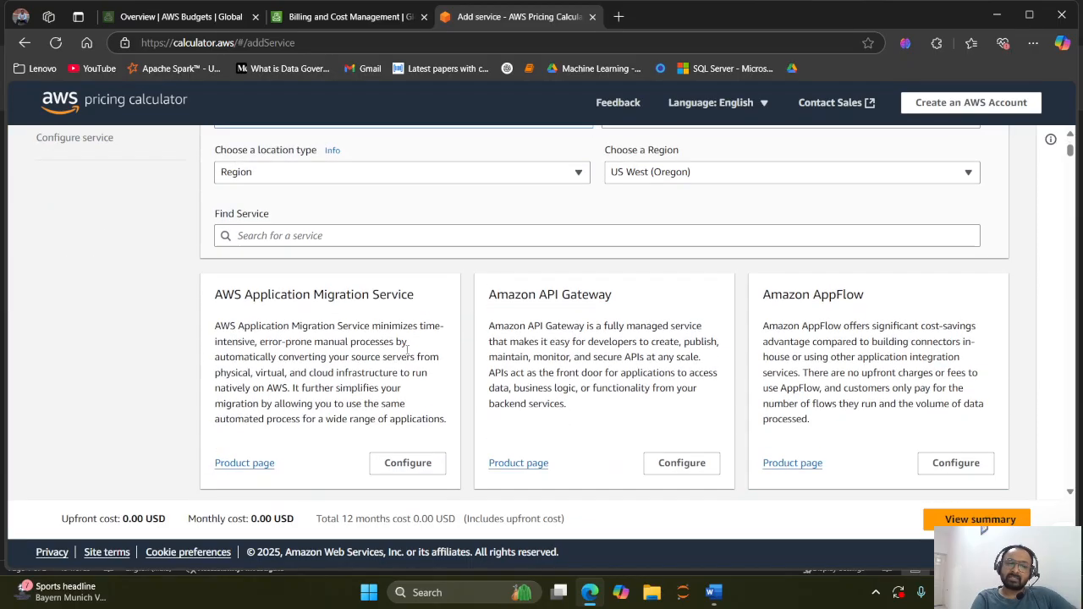
scroll(541, 343, "down", 4)
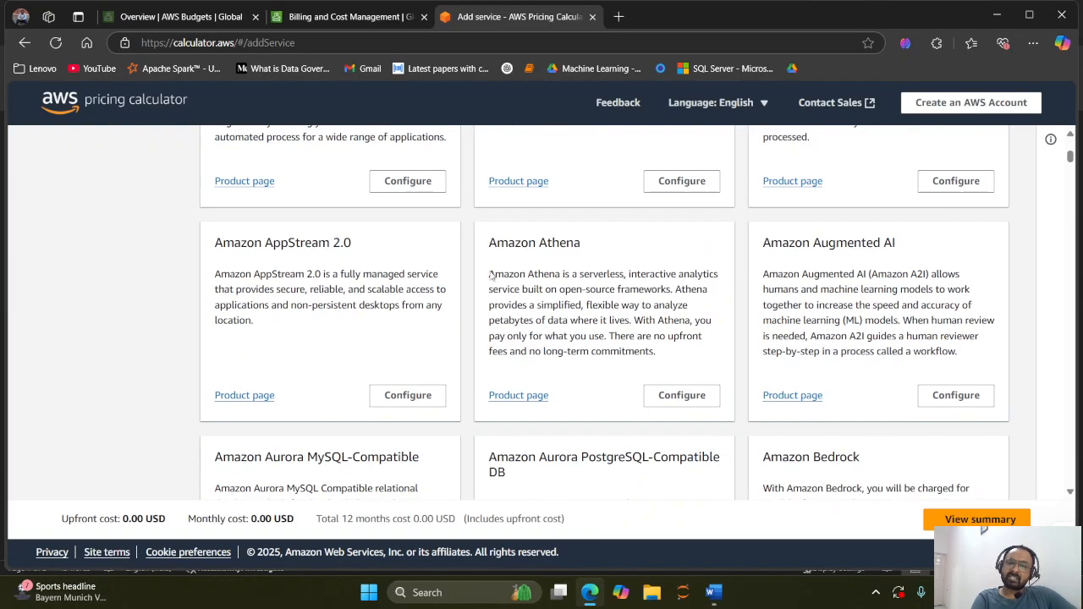
scroll(595, 280, "up", 6)
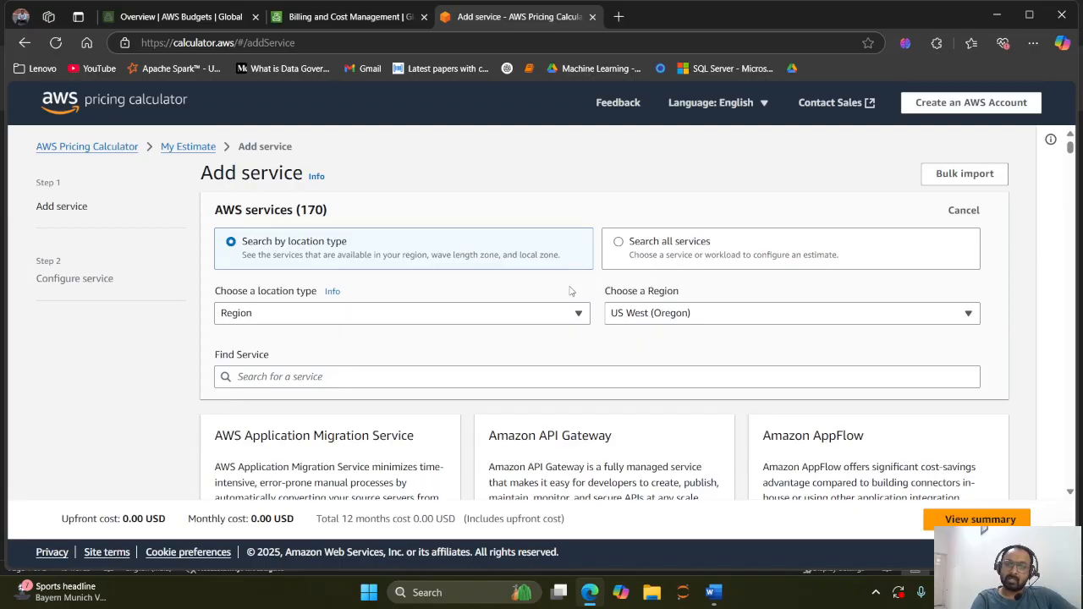
Step: Change the service lookup from location type to all services and browse the full service catalogue
left_click(621, 247)
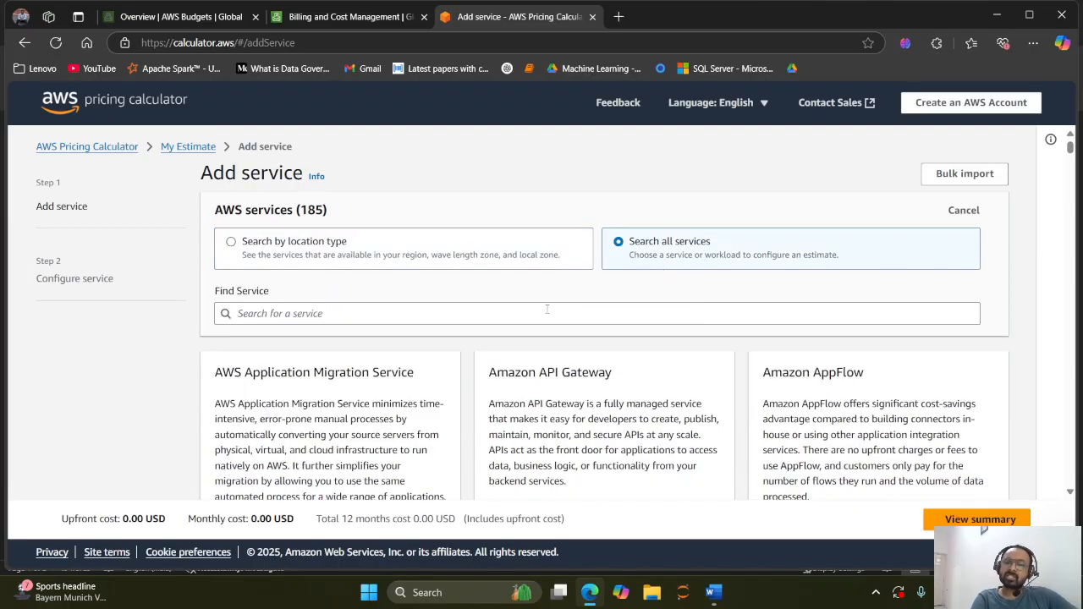
left_click(367, 315)
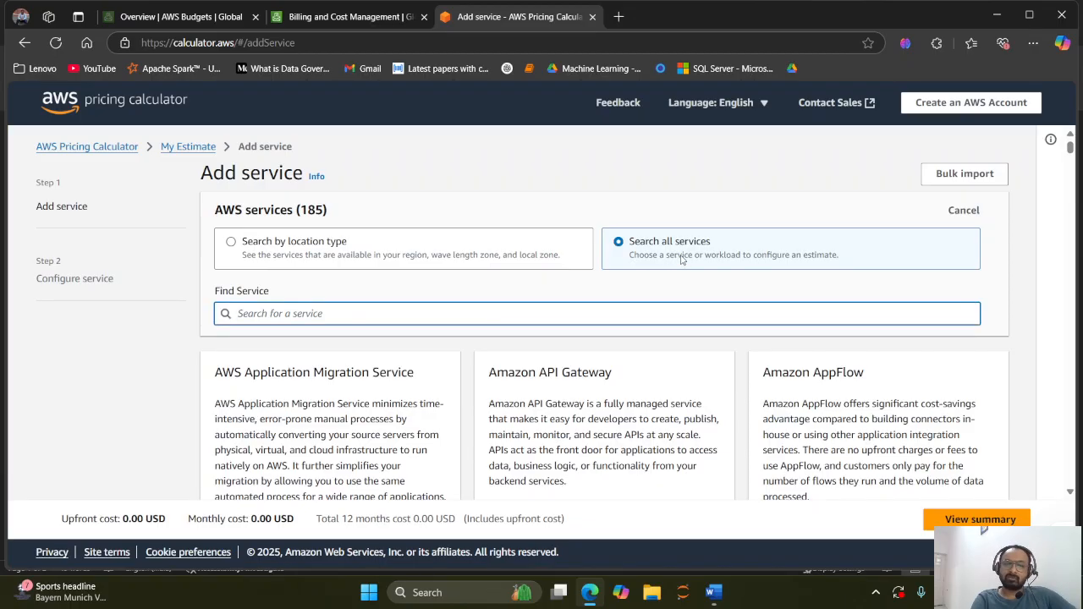
scroll(585, 286, "down", 3)
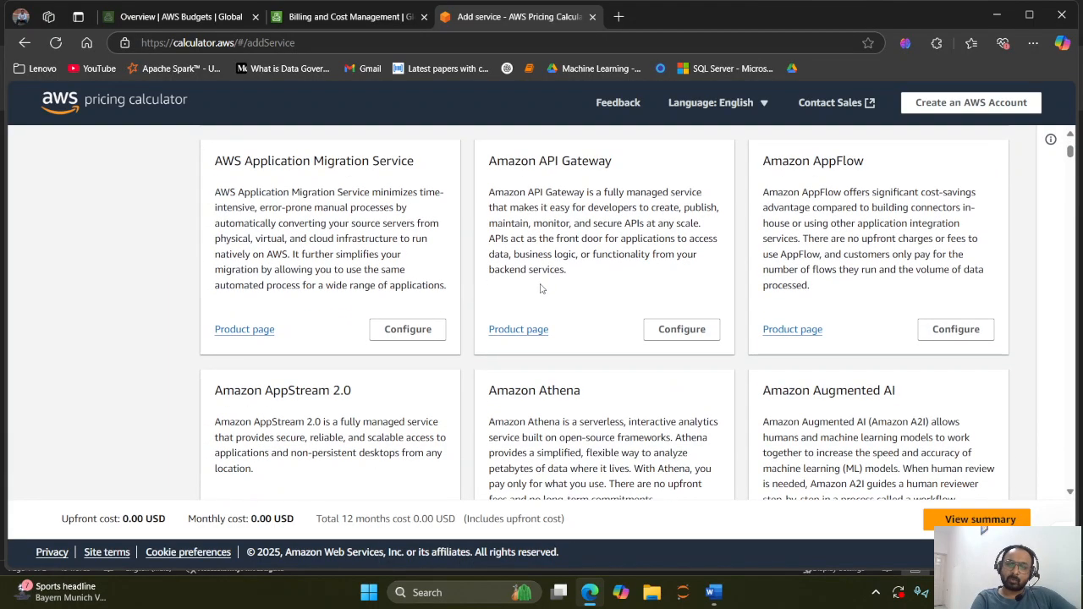
scroll(541, 289, "up", 1)
scroll(404, 361, "down", 2)
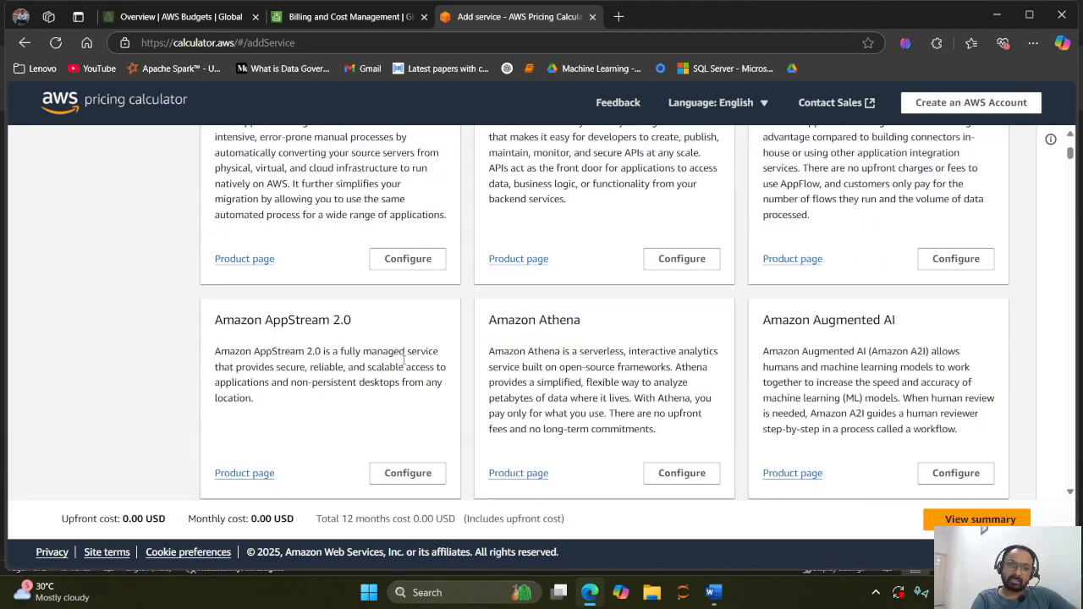
scroll(352, 289, "up", 2)
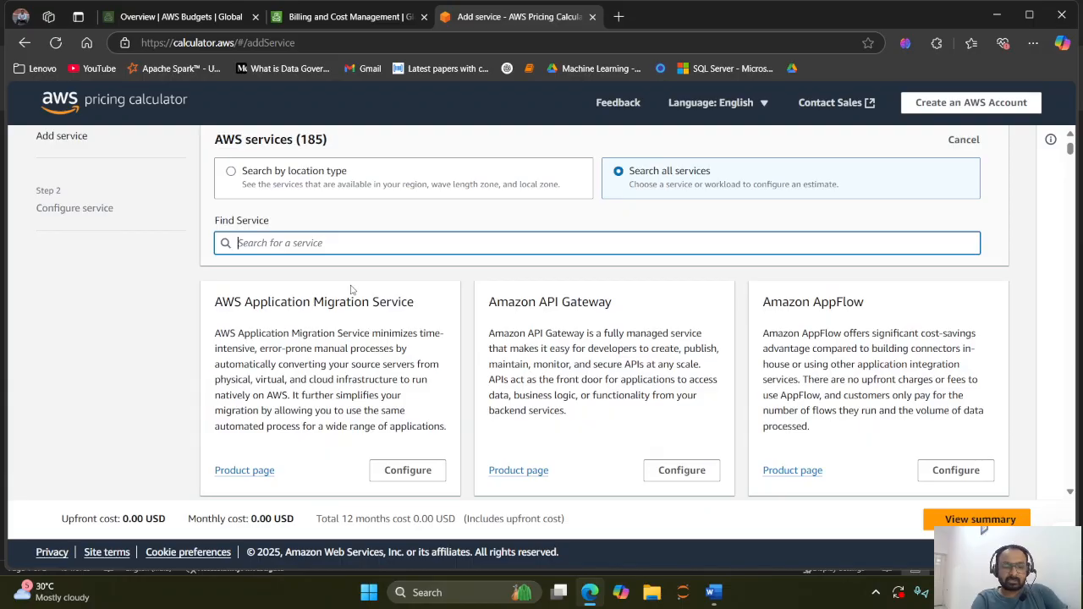
Step: Search the service catalogue for S3 and start configuring an estimate for Amazon Simple Storage Service (S3)
type("S")
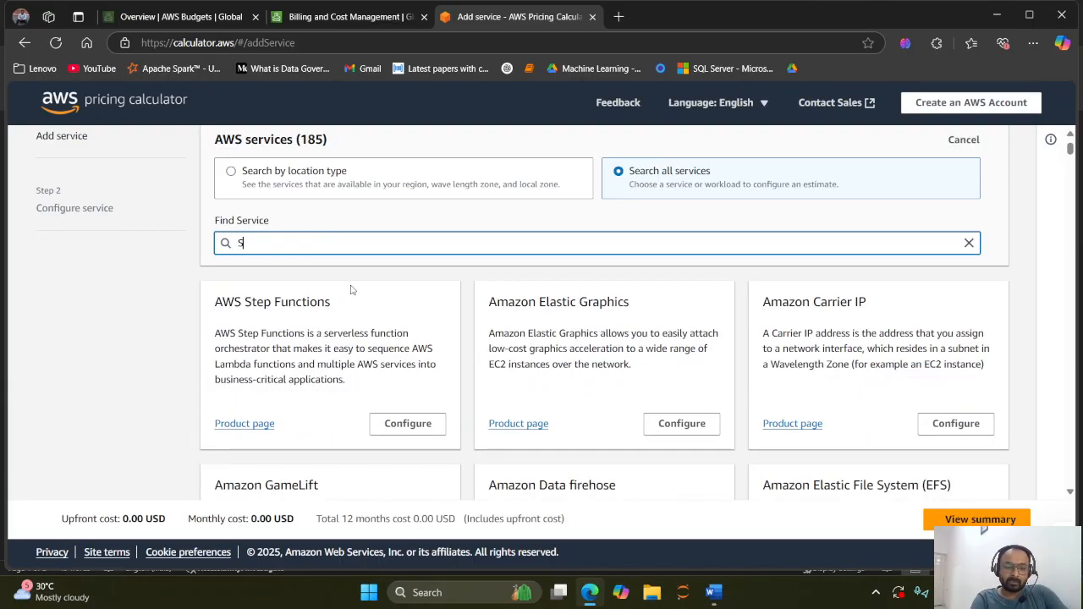
type("3")
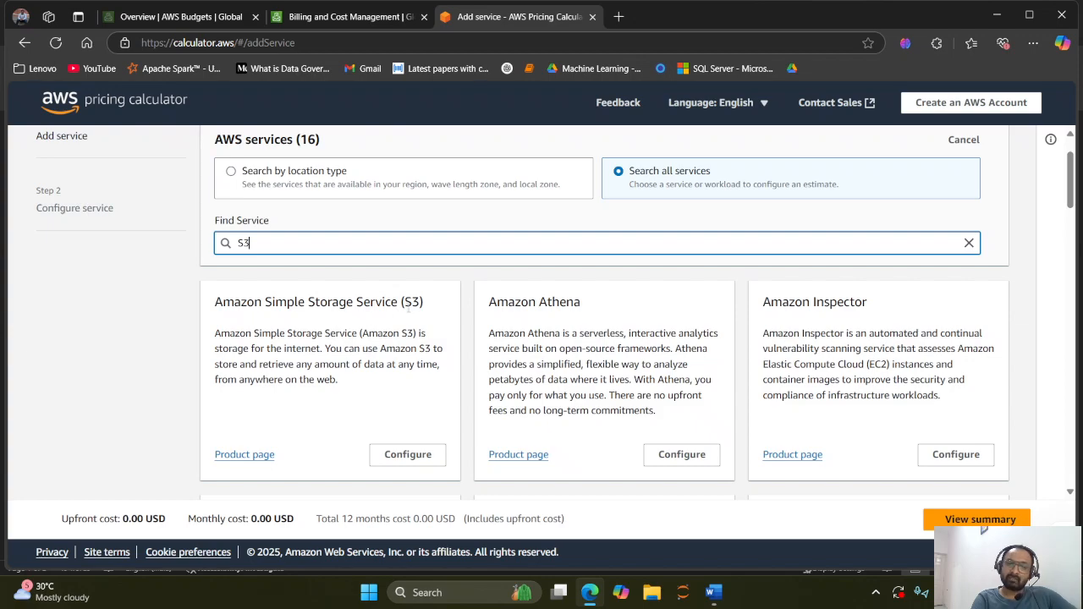
left_click(400, 458)
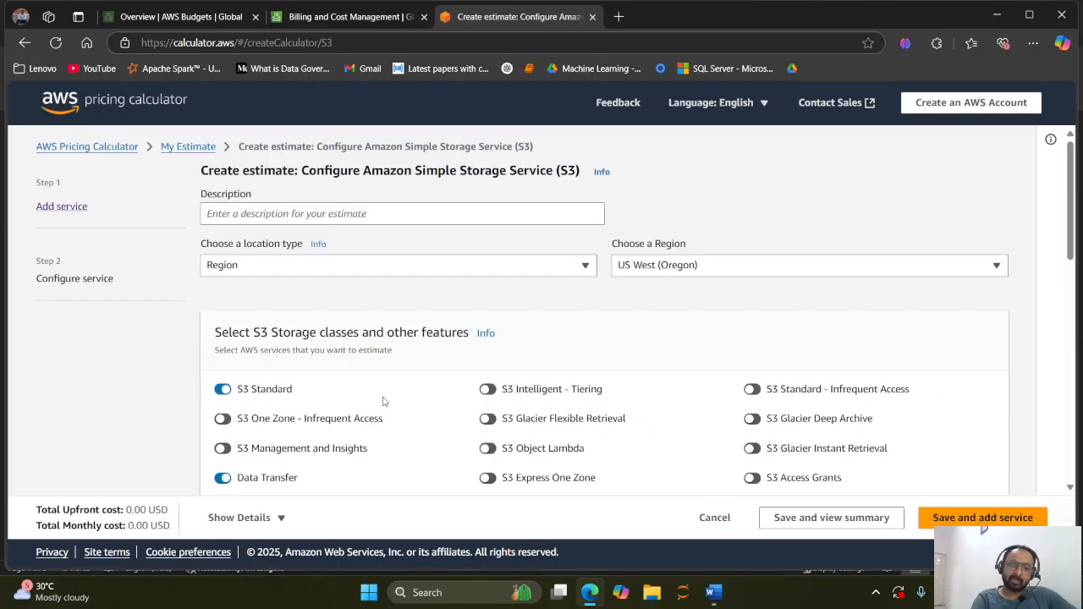
Step: Review the S3 storage classes and features and the region choices for the S3 estimate
scroll(416, 363, "down", 1)
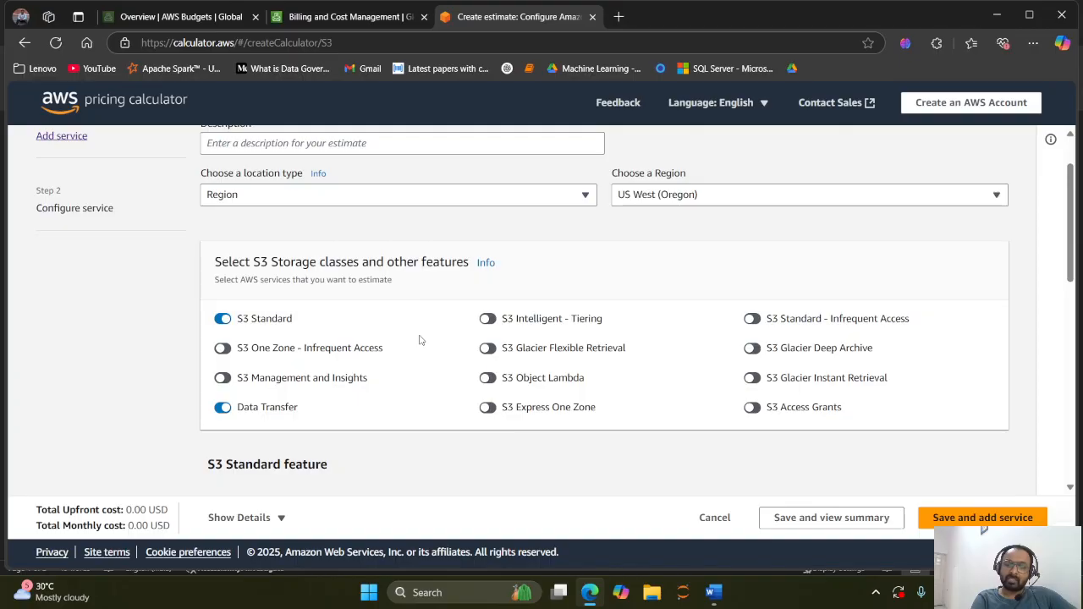
scroll(419, 339, "down", 2)
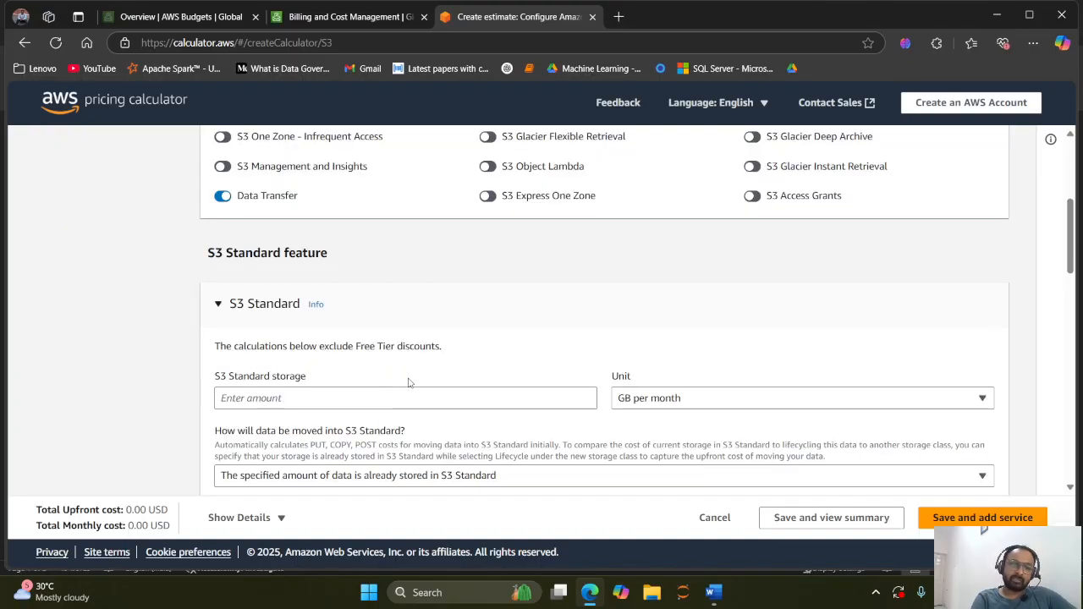
scroll(409, 382, "up", 3)
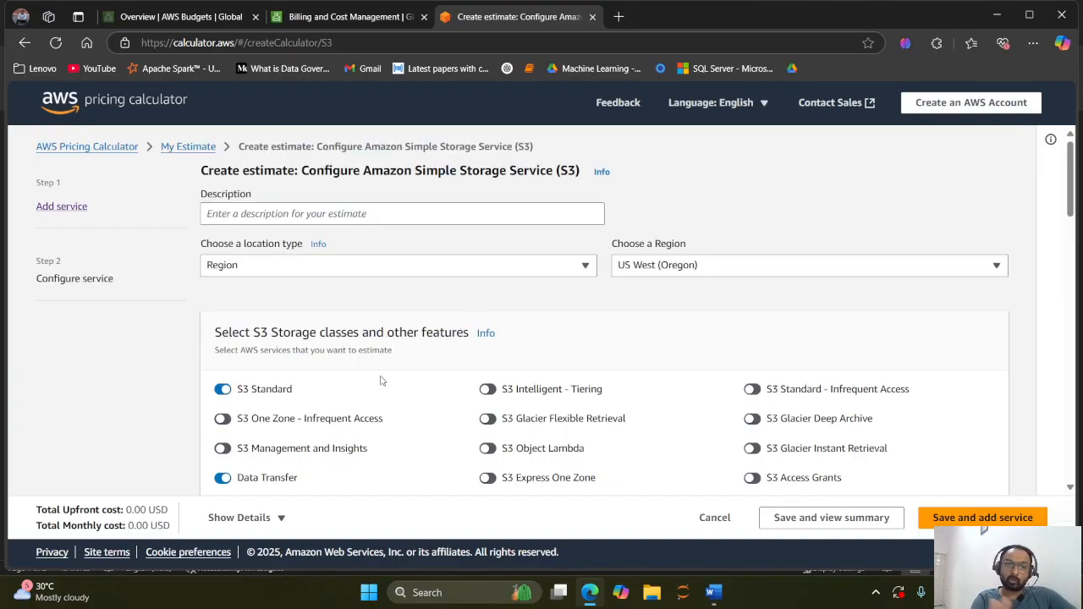
scroll(382, 382, "down", 1)
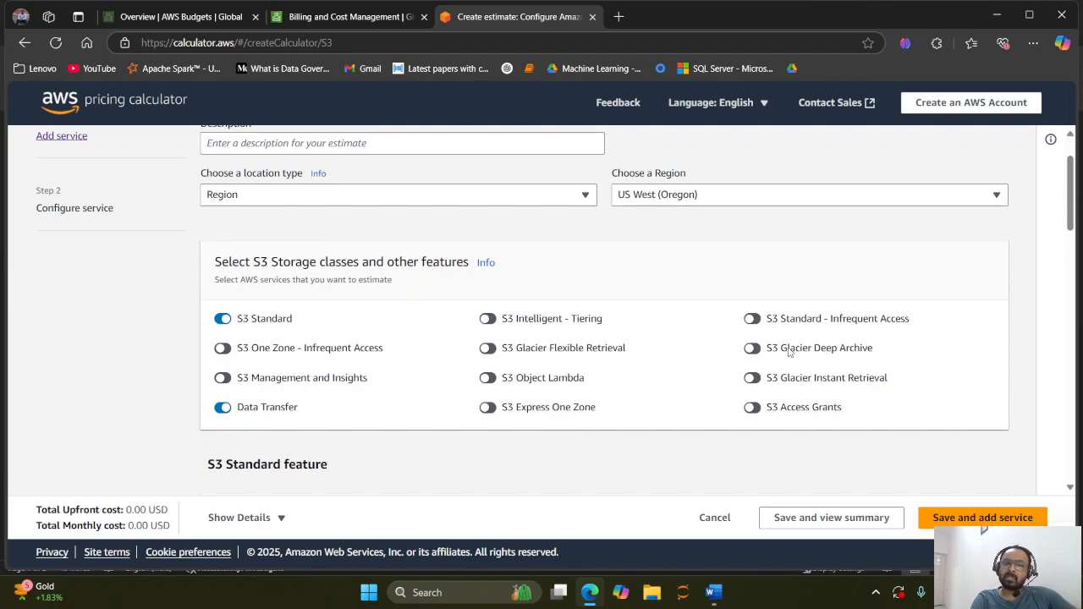
left_click(674, 200)
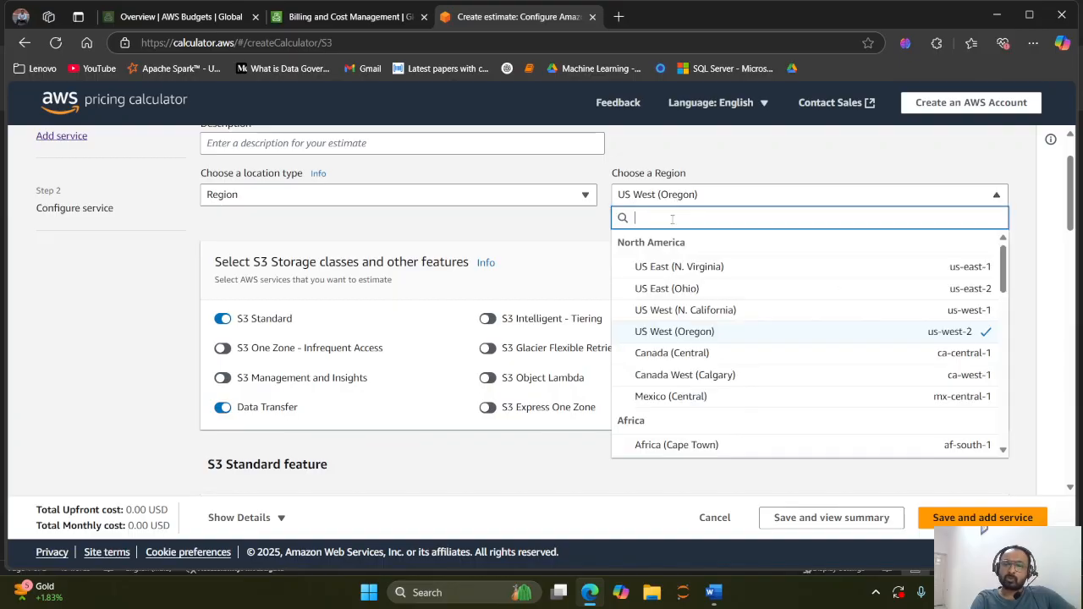
left_click(584, 230)
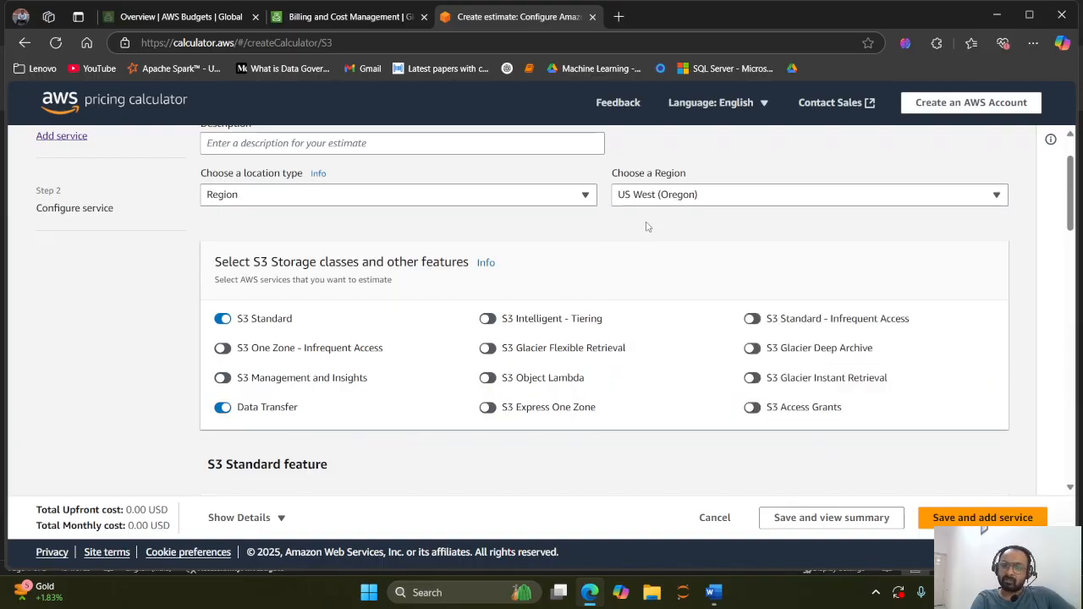
Step: Examine the S3 Standard section's Free Tier note, storage amount and unit options, along with the storage class selection
scroll(539, 358, "down", 2)
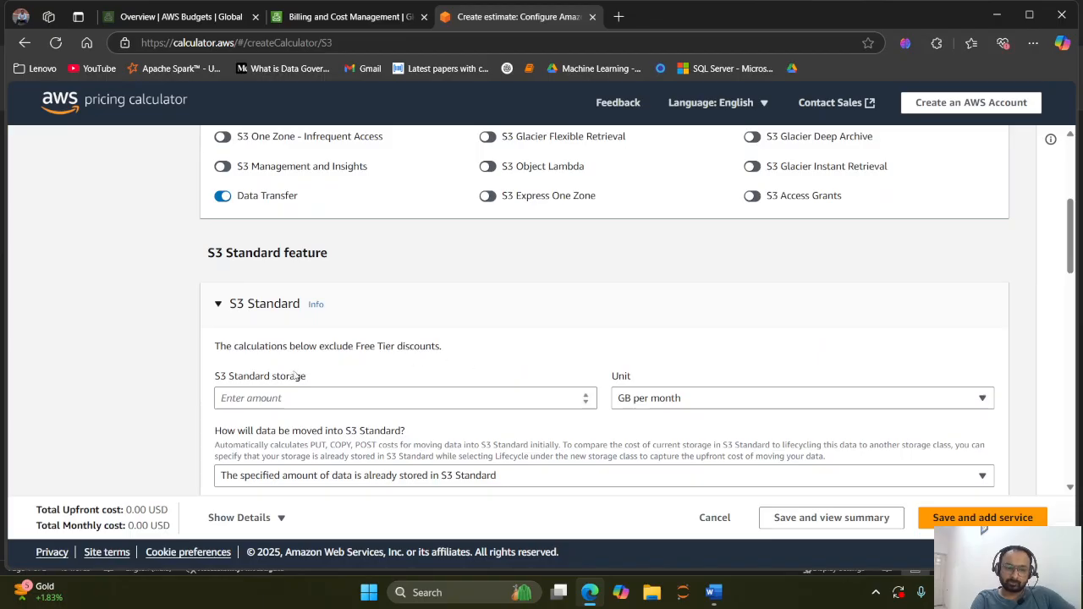
scroll(296, 375, "down", 1)
left_click(275, 329)
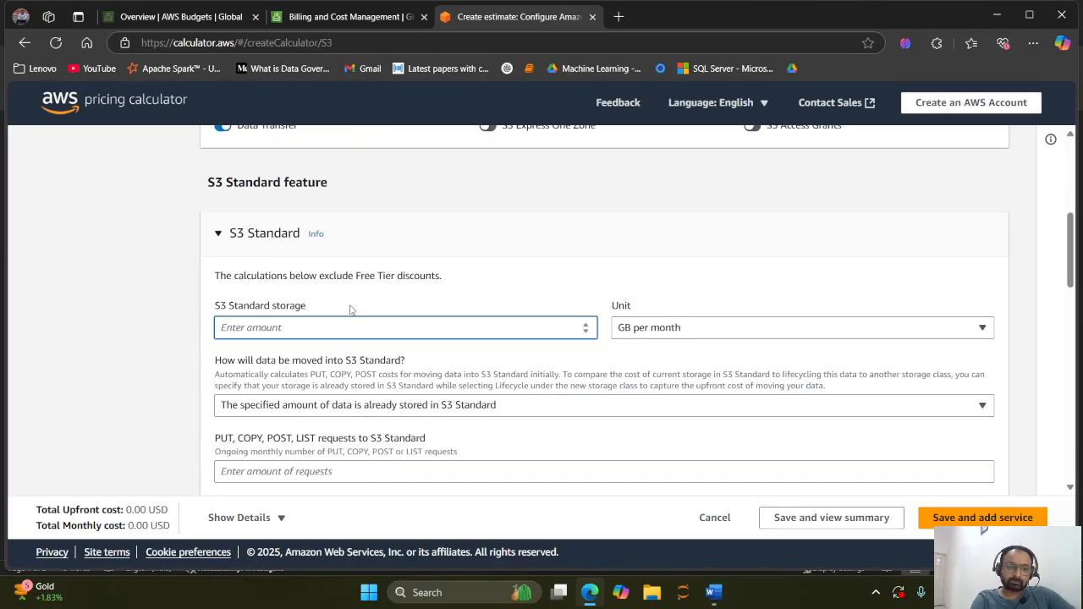
left_click(282, 280)
left_click_drag(244, 275, 472, 282)
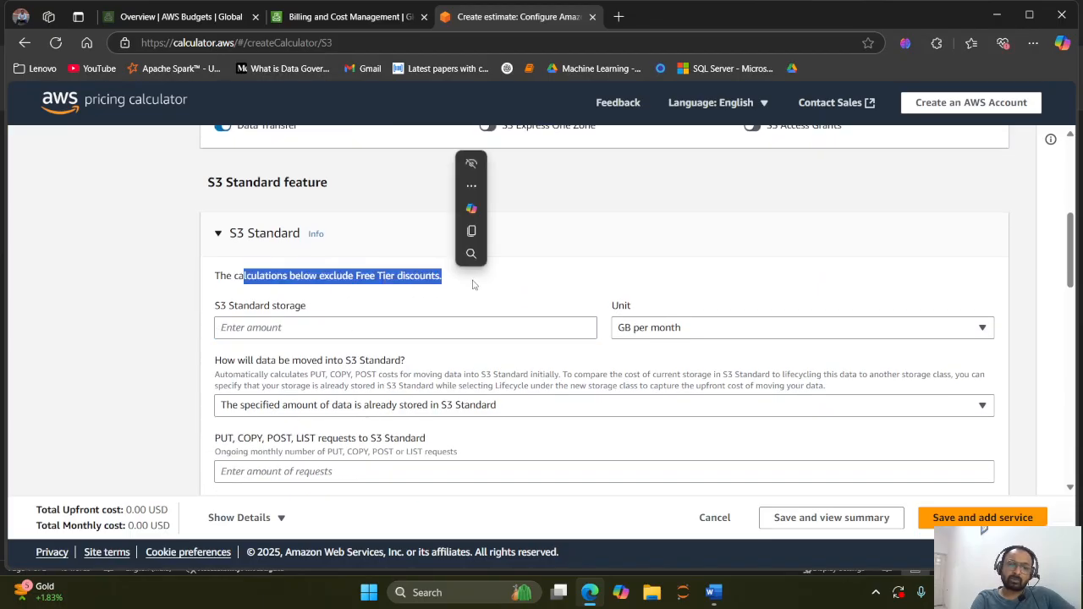
left_click(644, 334)
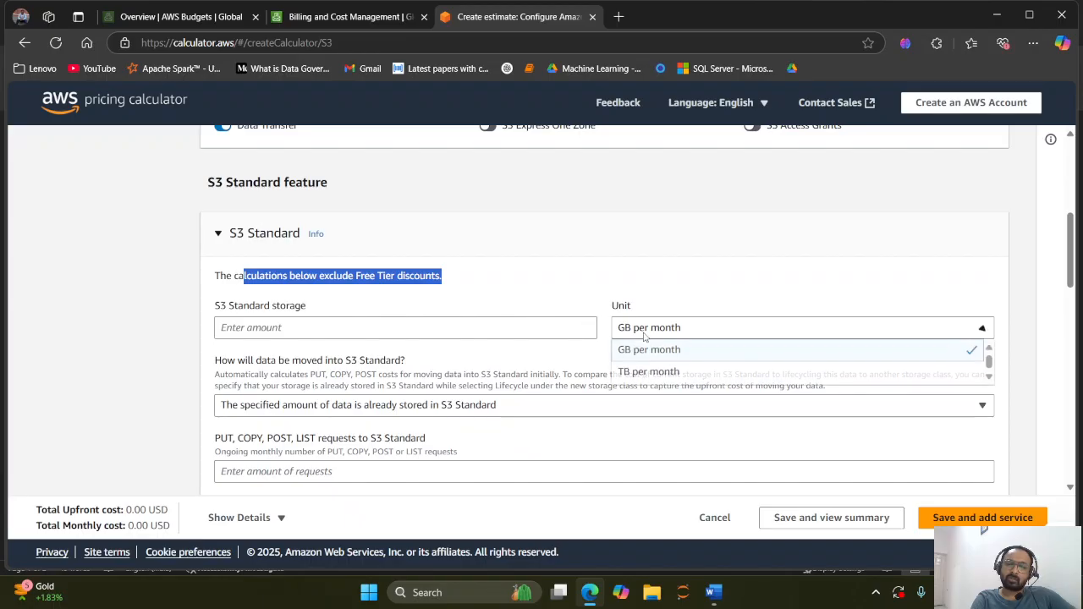
left_click(645, 331)
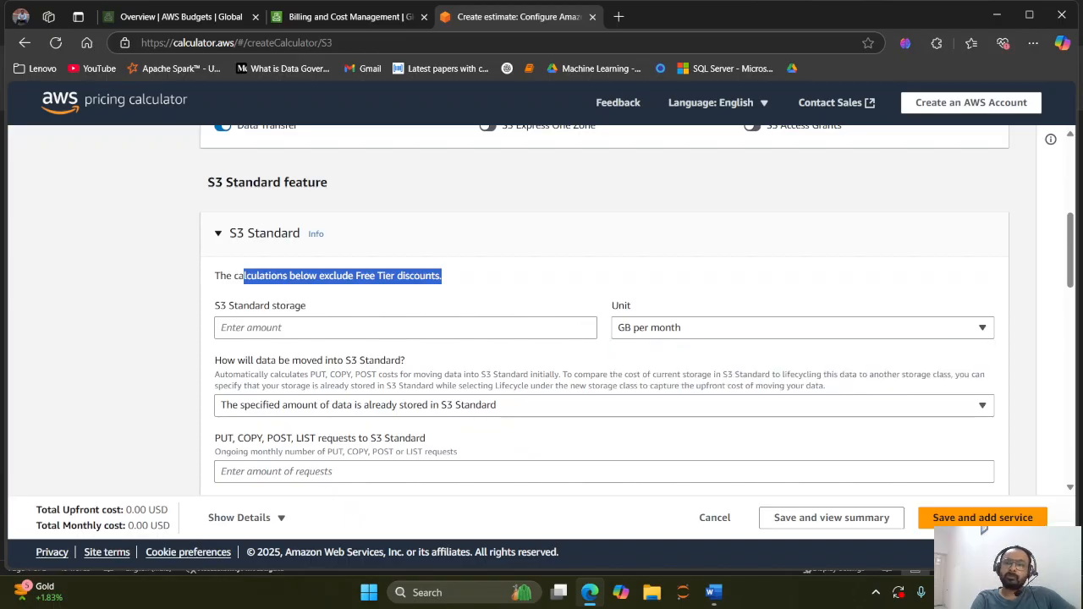
scroll(335, 313, "up", 4)
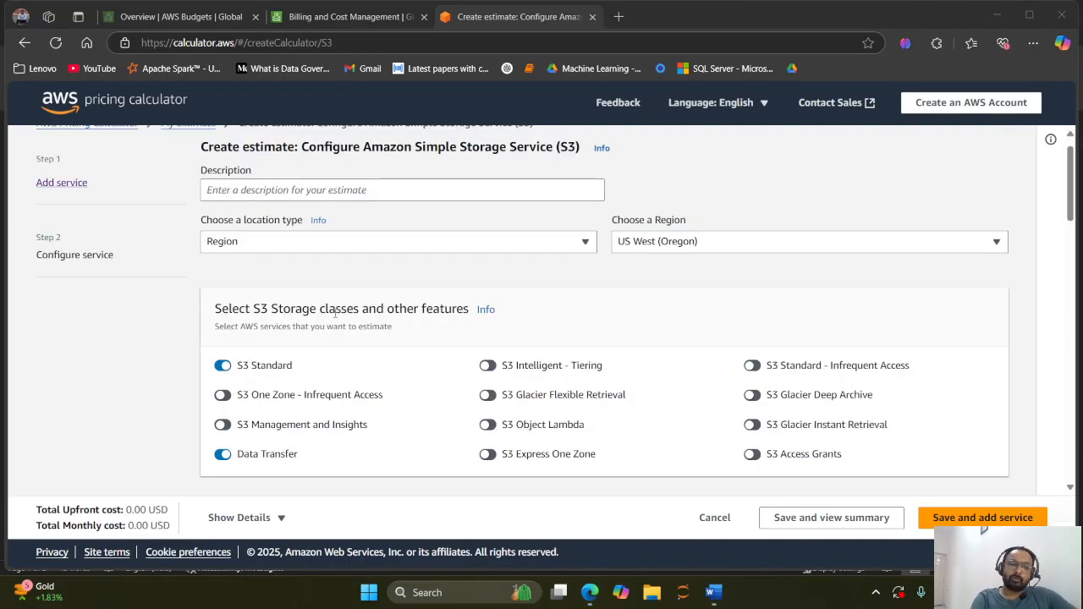
scroll(354, 305, "down", 2)
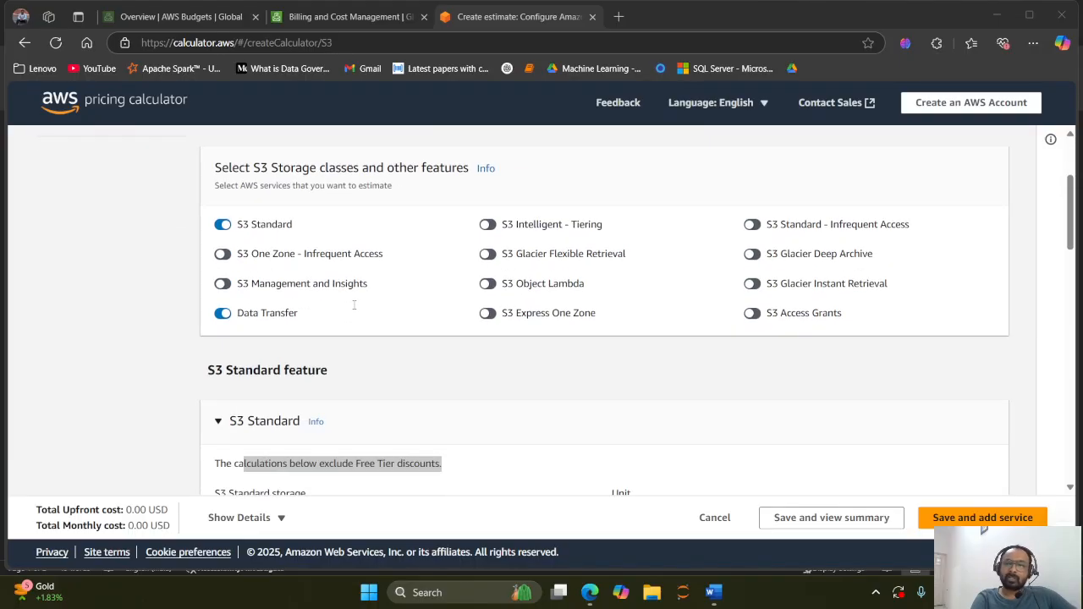
scroll(353, 305, "down", 3)
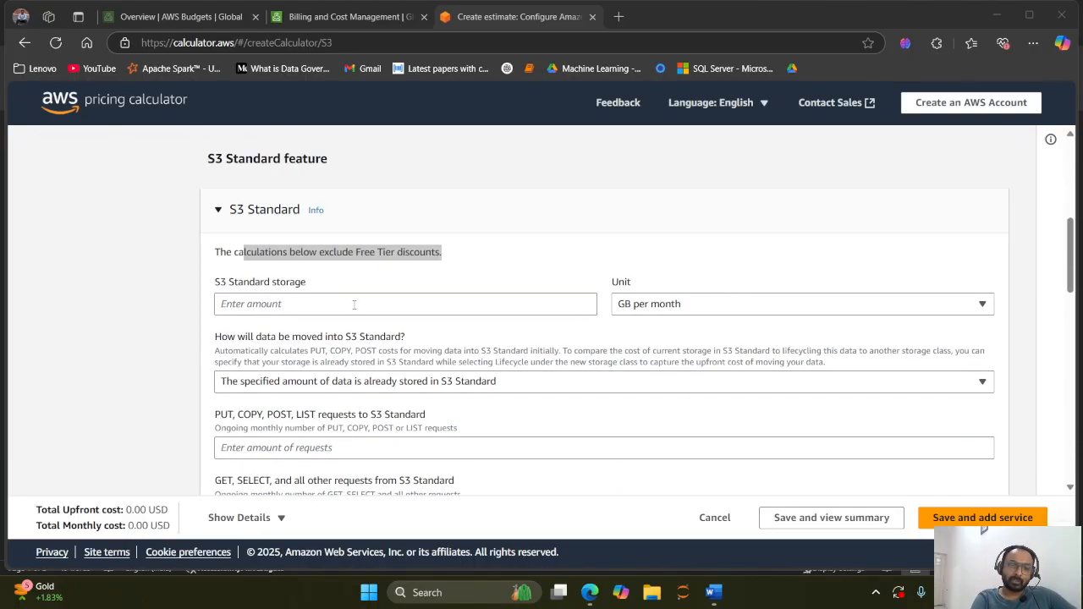
left_click(188, 257)
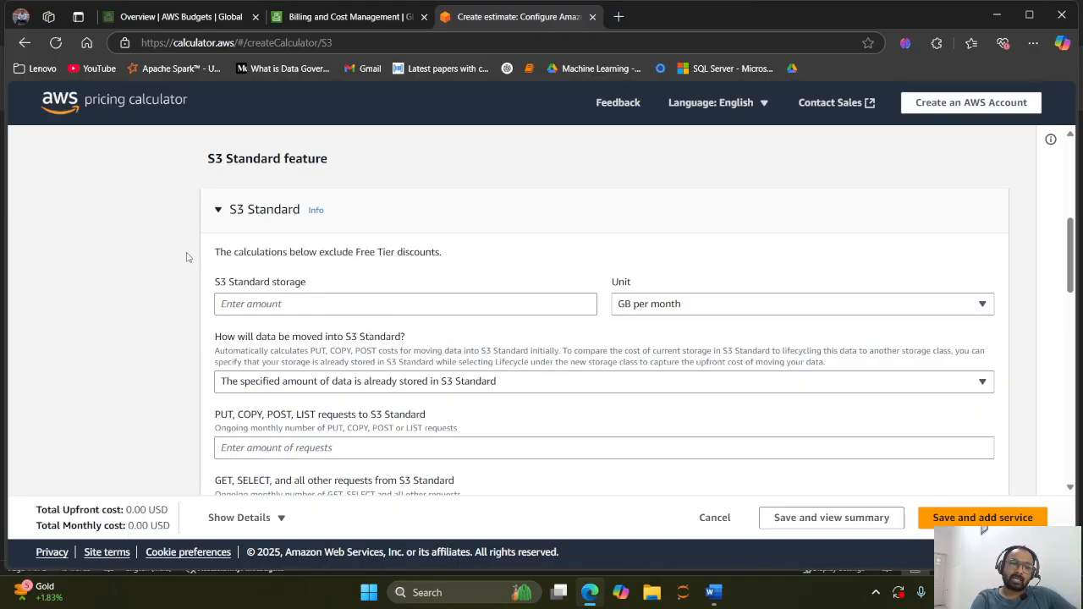
scroll(238, 266, "up", 3)
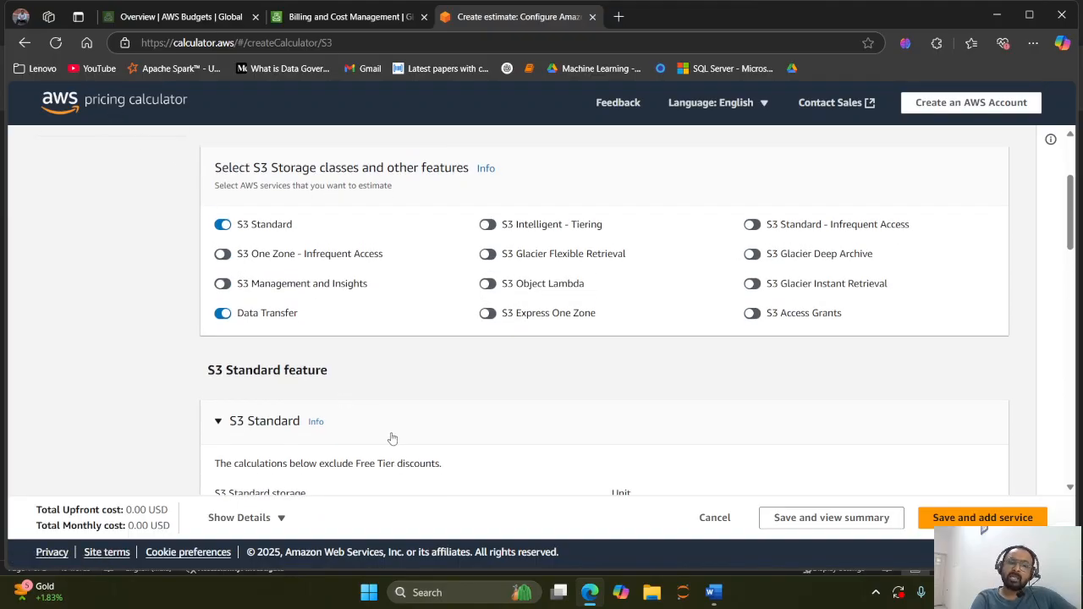
scroll(391, 438, "down", 3)
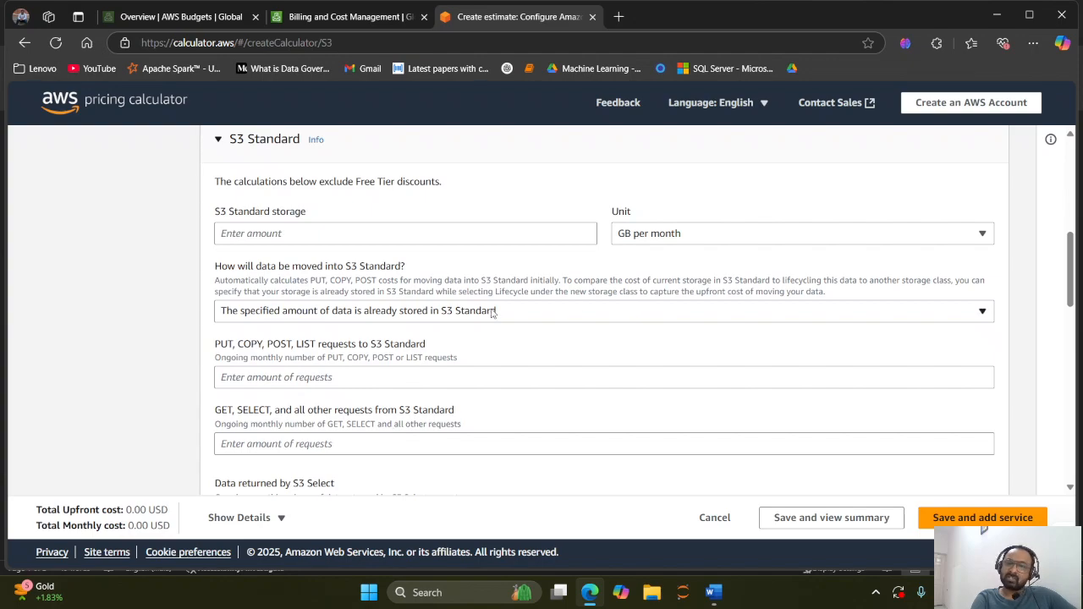
Step: Look through the S3 Standard storage, request and S3 Select fields and the outbound data transfer settings
left_click(288, 232)
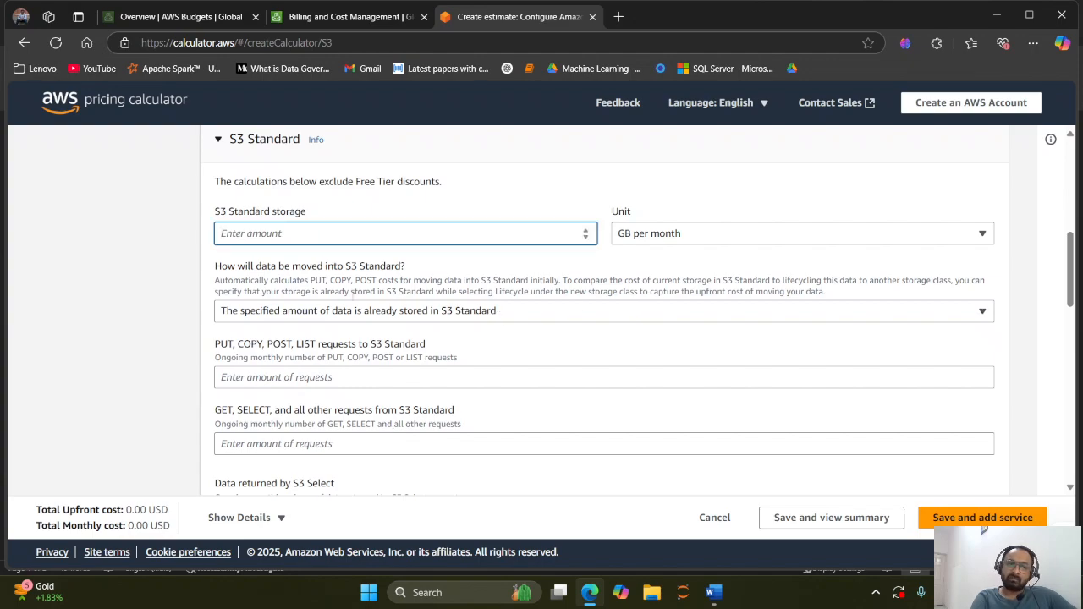
scroll(359, 292, "down", 2)
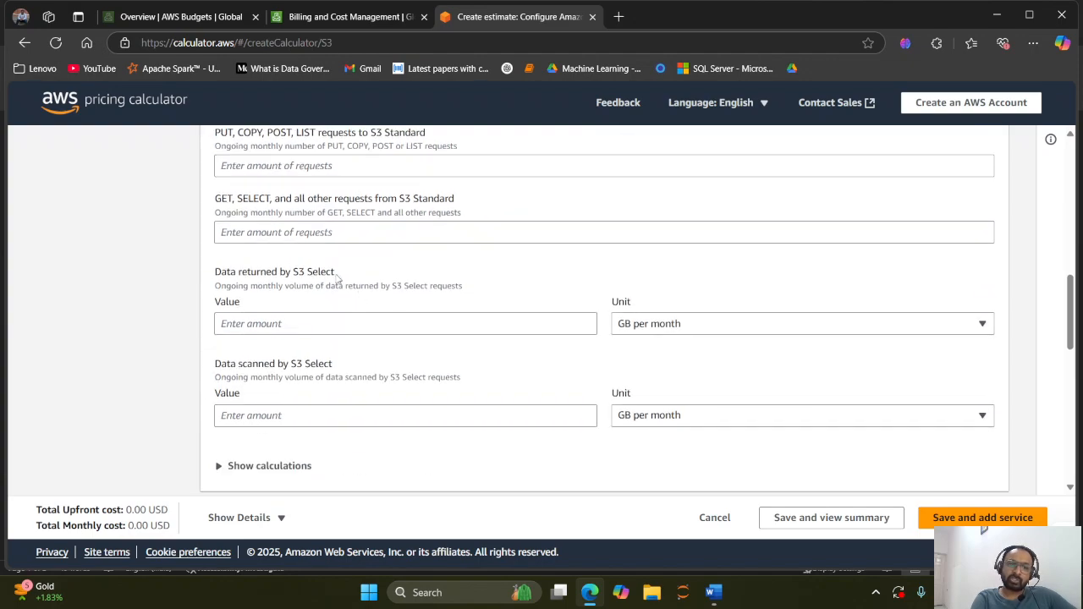
scroll(310, 362, "down", 1)
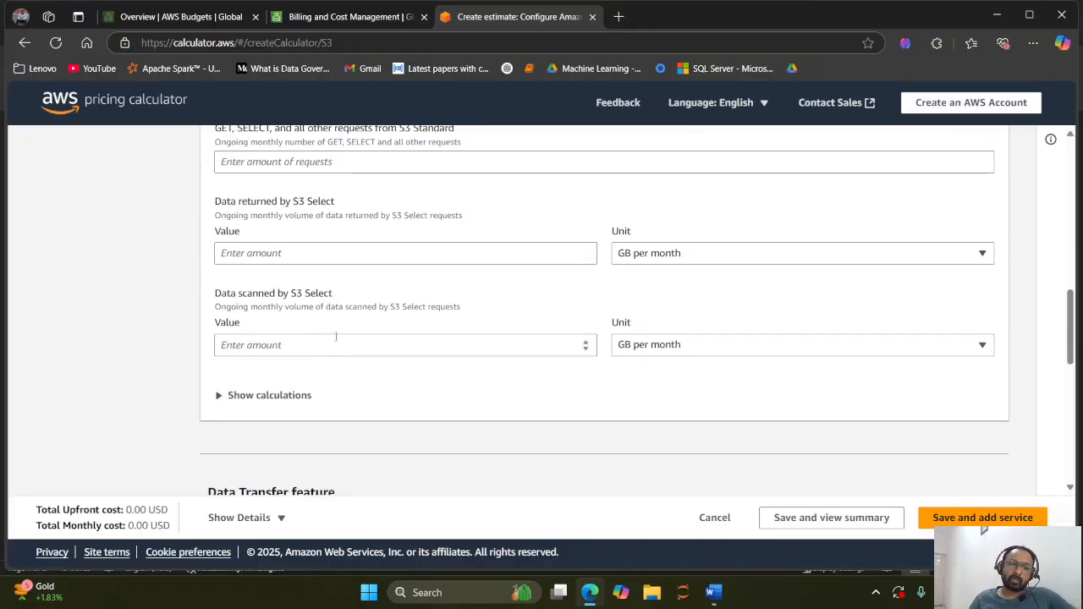
scroll(368, 414, "down", 5)
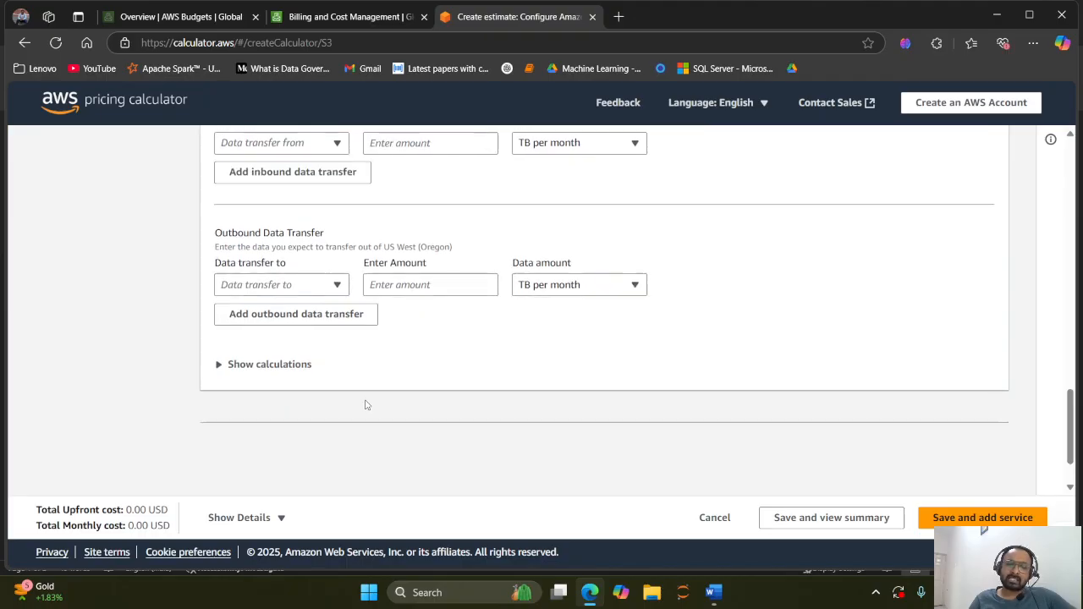
scroll(365, 404, "down", 1)
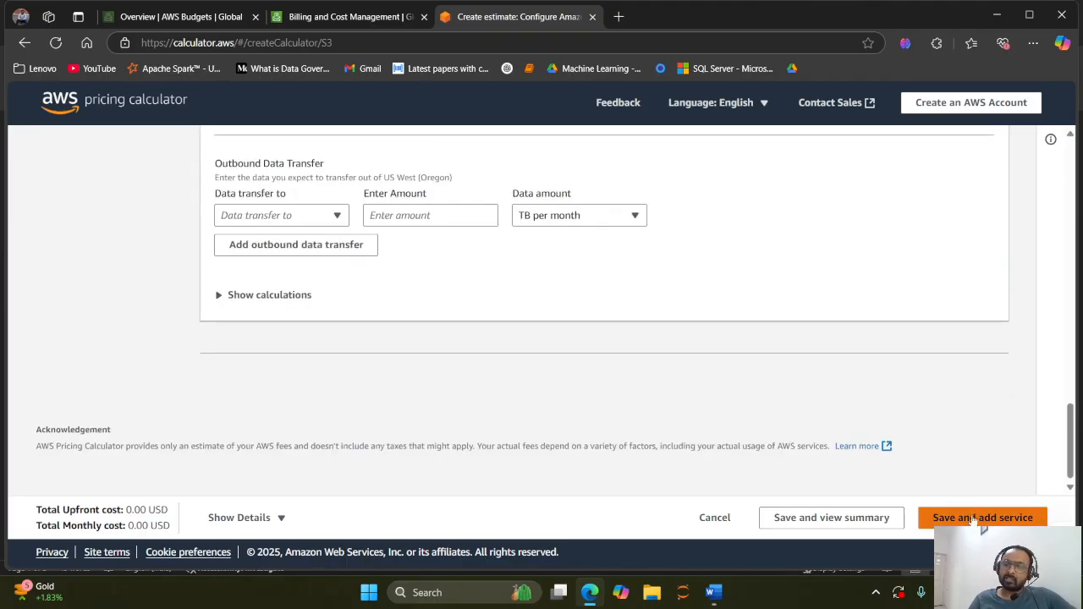
scroll(532, 367, "up", 15)
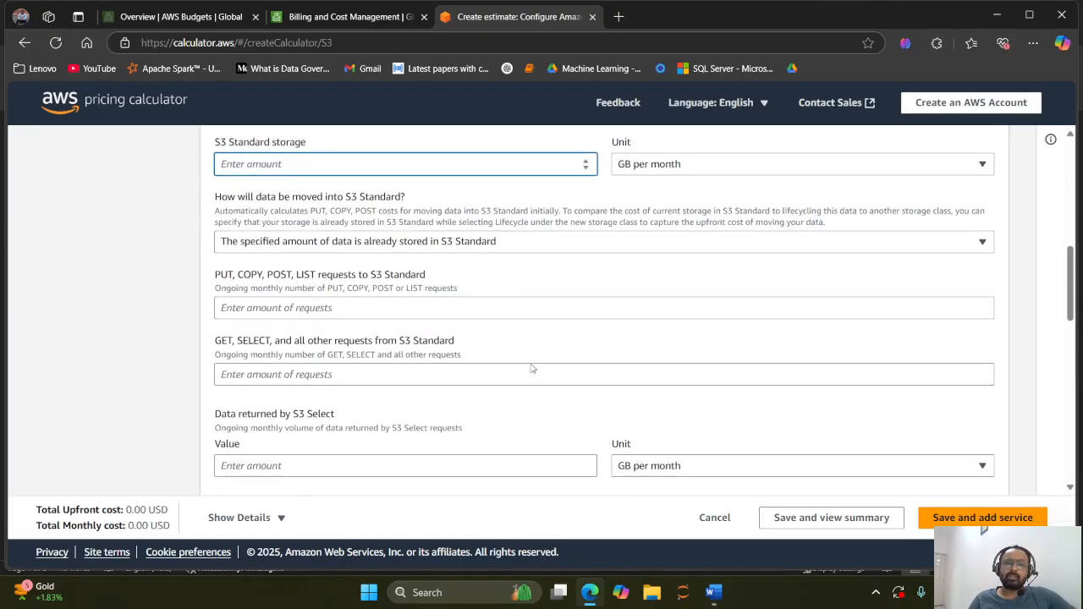
scroll(532, 368, "up", 1)
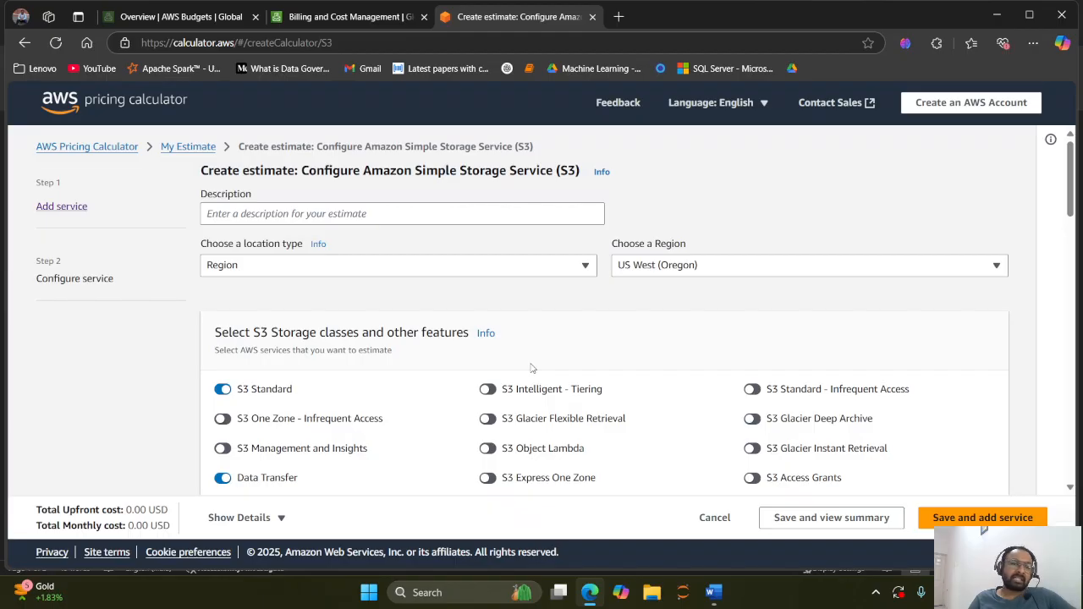
Step: Switch back to the AWS Budgets overview and check the threshold status of My Zero-Spend Budget
left_click(335, 17)
left_click(178, 17)
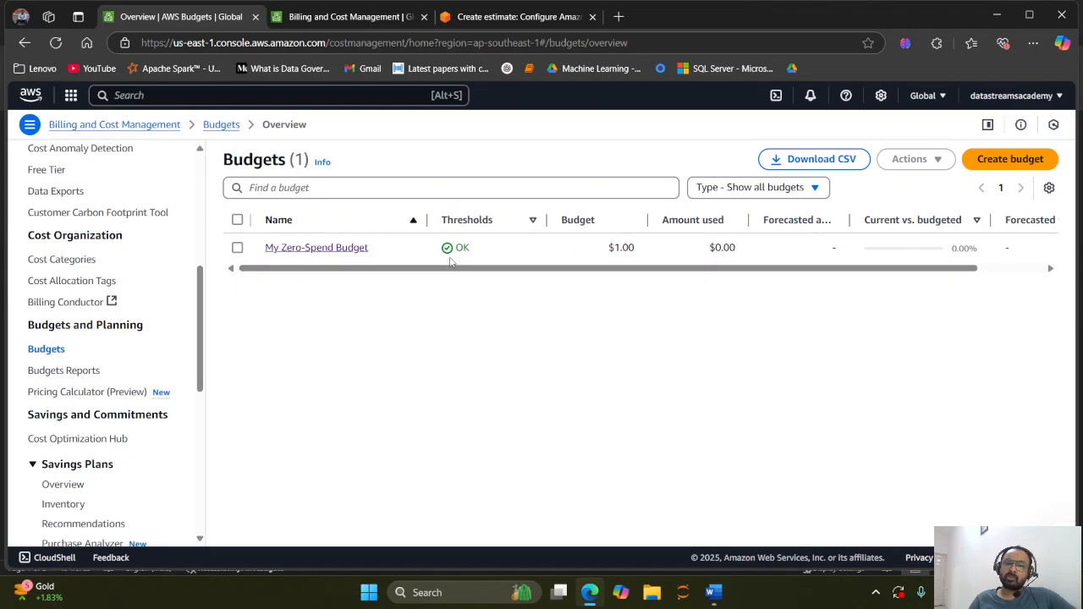
left_click_drag(438, 249, 476, 249)
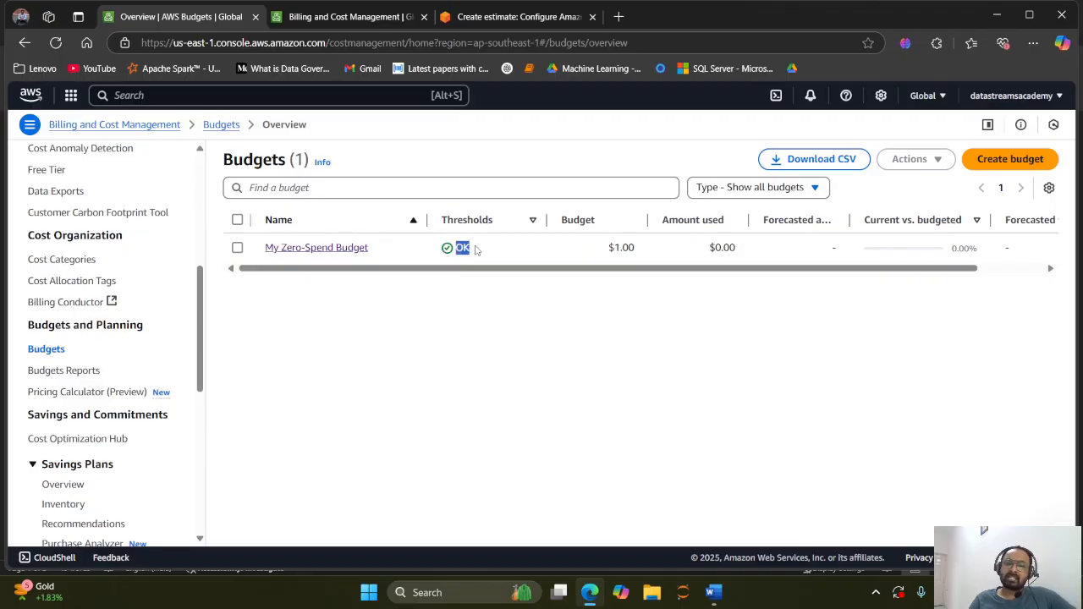
left_click(440, 338)
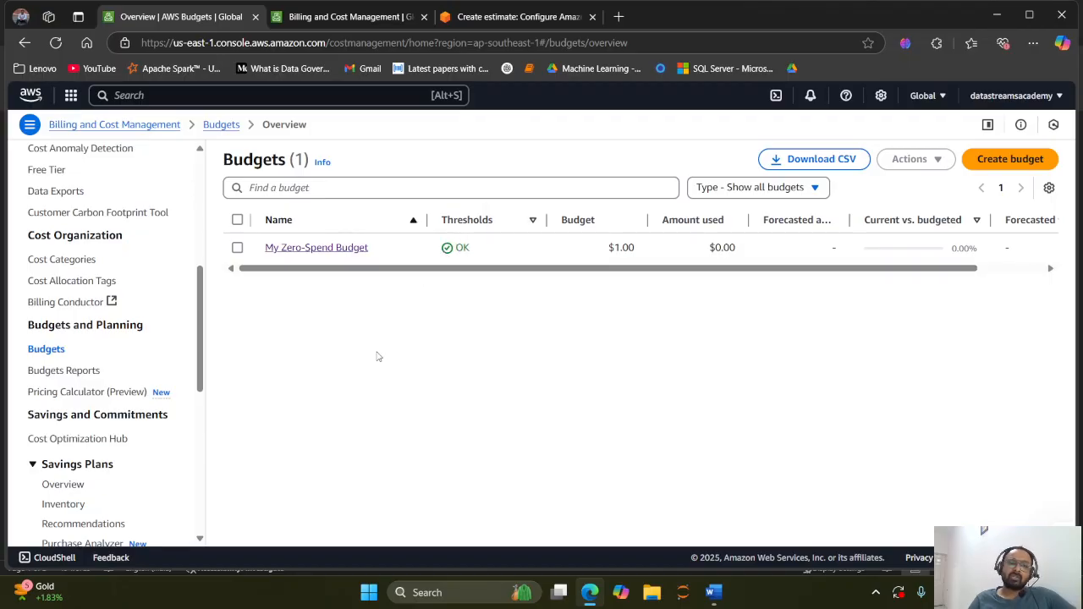